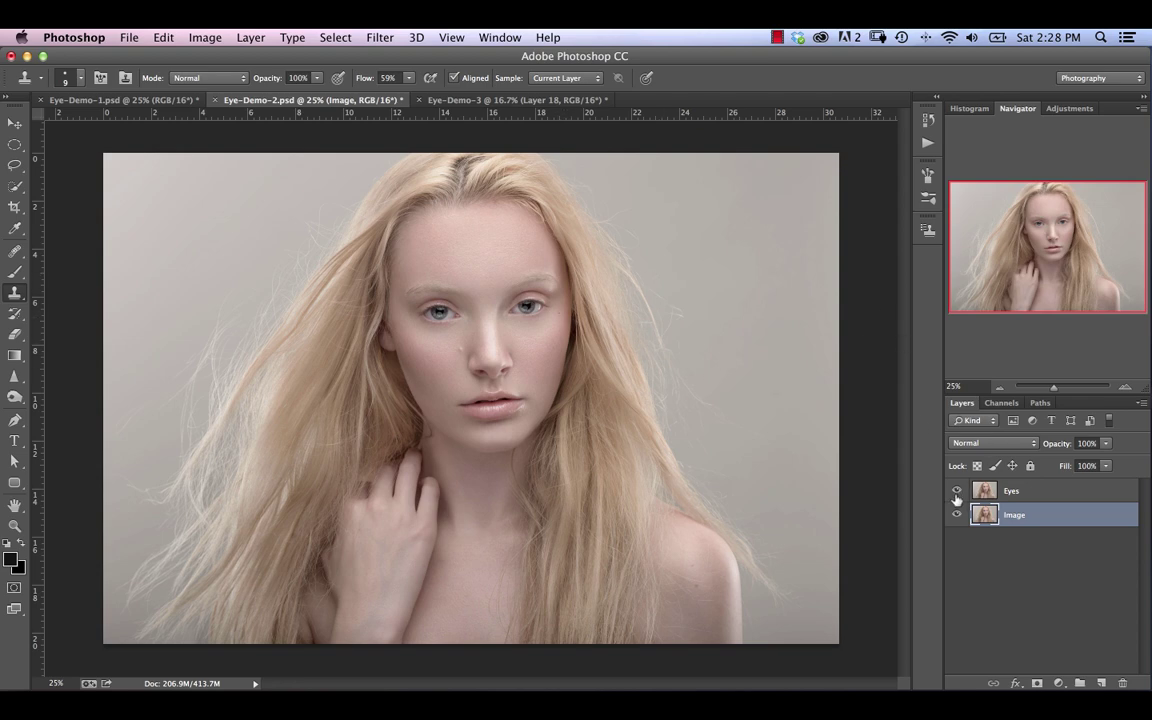
Compare the portrait with and without the Eyes layer, leaving the Eyes layer hidden.
click(957, 491)
click(957, 492)
click(957, 491)
click(956, 492)
click(956, 491)
Zoom in to 100% and move the view up to the eyes.
key(super+equal)
key(super+equal)
key(super+equal)
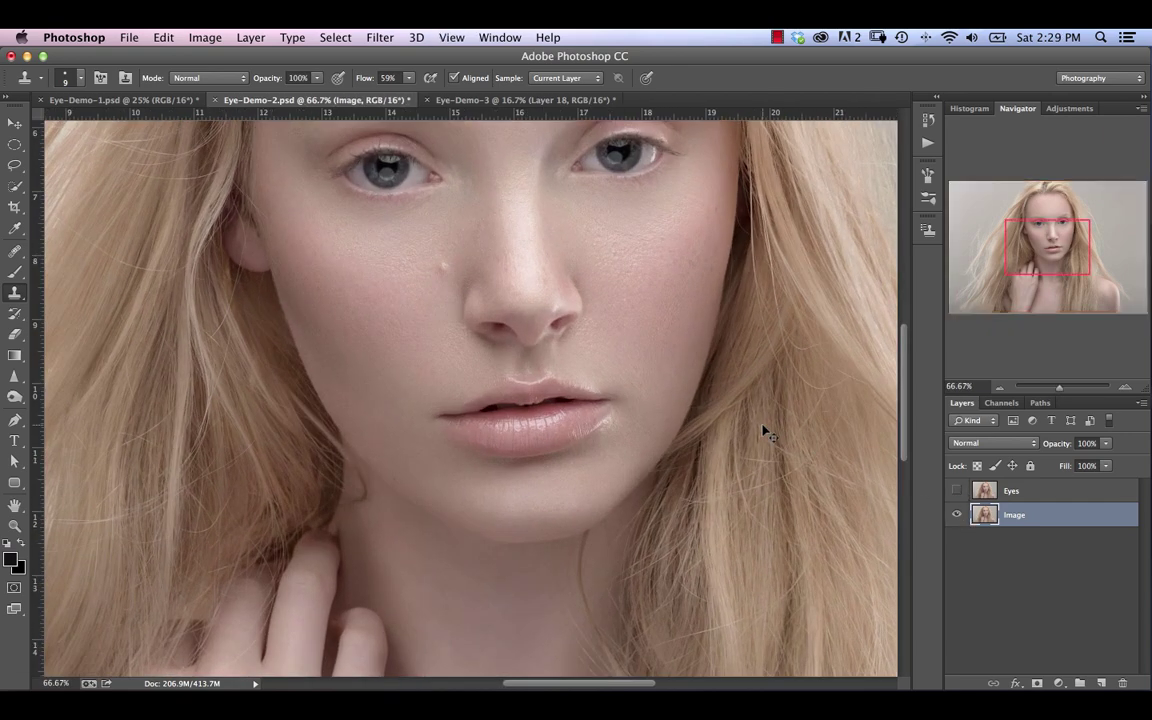
key(super+equal)
drag(1049, 242, 1049, 220)
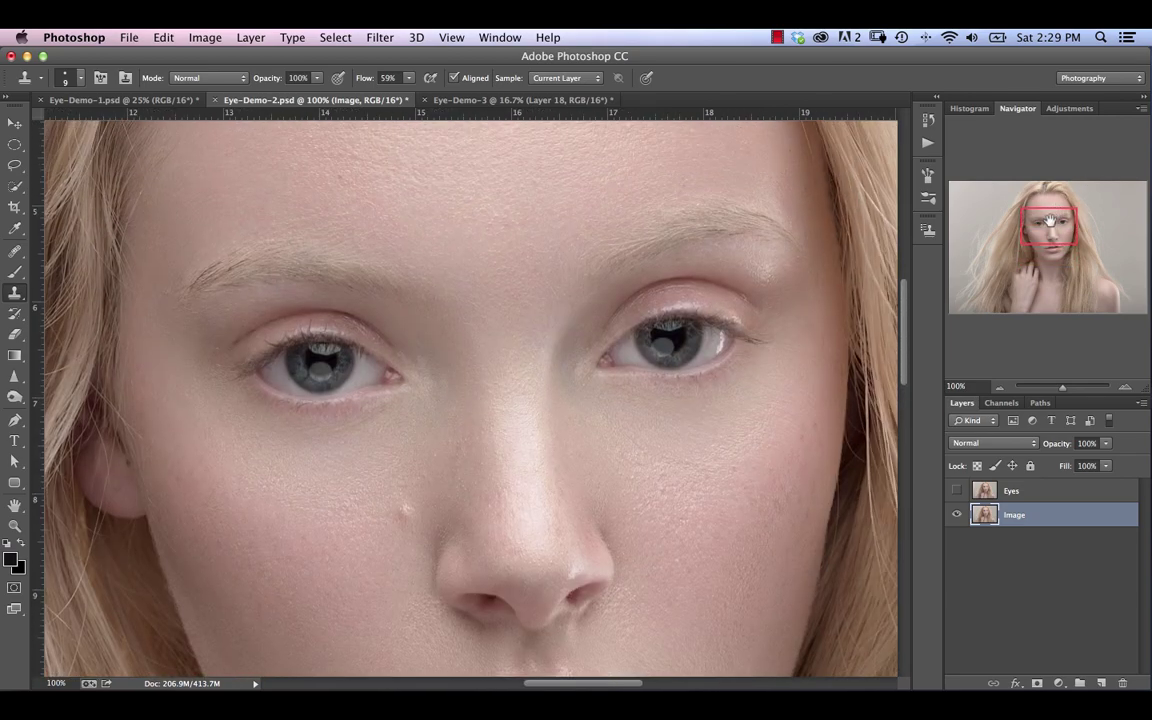
Lasso a freehand selection around both eyes.
click(15, 163)
mouse_move(275, 303)
mouse_down()
mouse_move(193, 354)
mouse_move(217, 413)
mouse_move(340, 447)
mouse_move(425, 423)
mouse_move(460, 368)
mouse_up()
drag(349, 286, 300, 288)
mouse_move(669, 289)
mouse_down()
mouse_move(638, 272)
mouse_move(563, 373)
mouse_move(712, 419)
mouse_move(816, 323)
mouse_move(702, 249)
mouse_move(583, 252)
mouse_up()
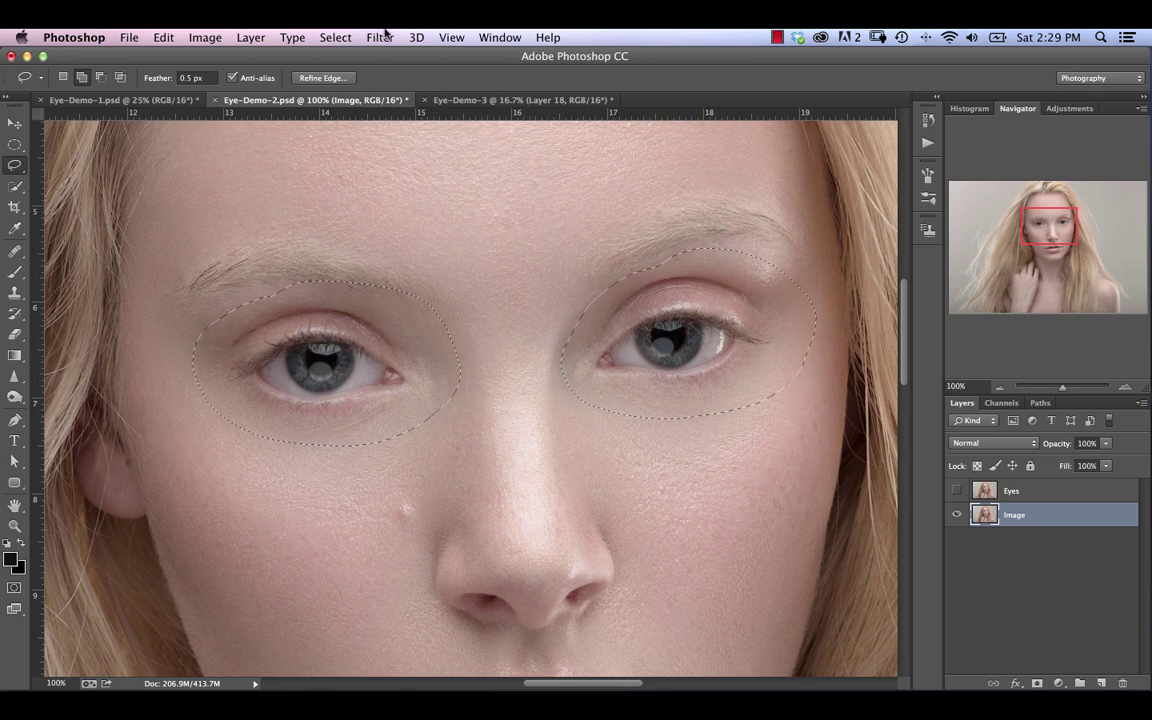
Feather the selection with a 31.7 px Gaussian Blur in Quick Mask and copy it to Layer 1.
key(q)
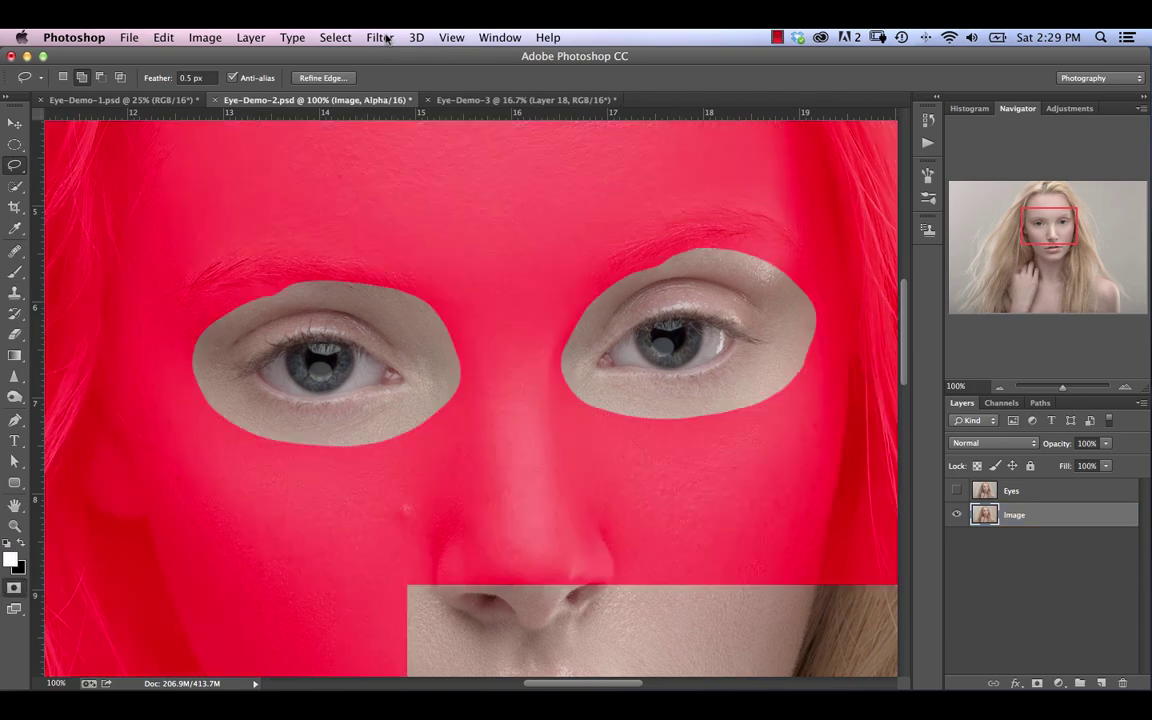
click(381, 39)
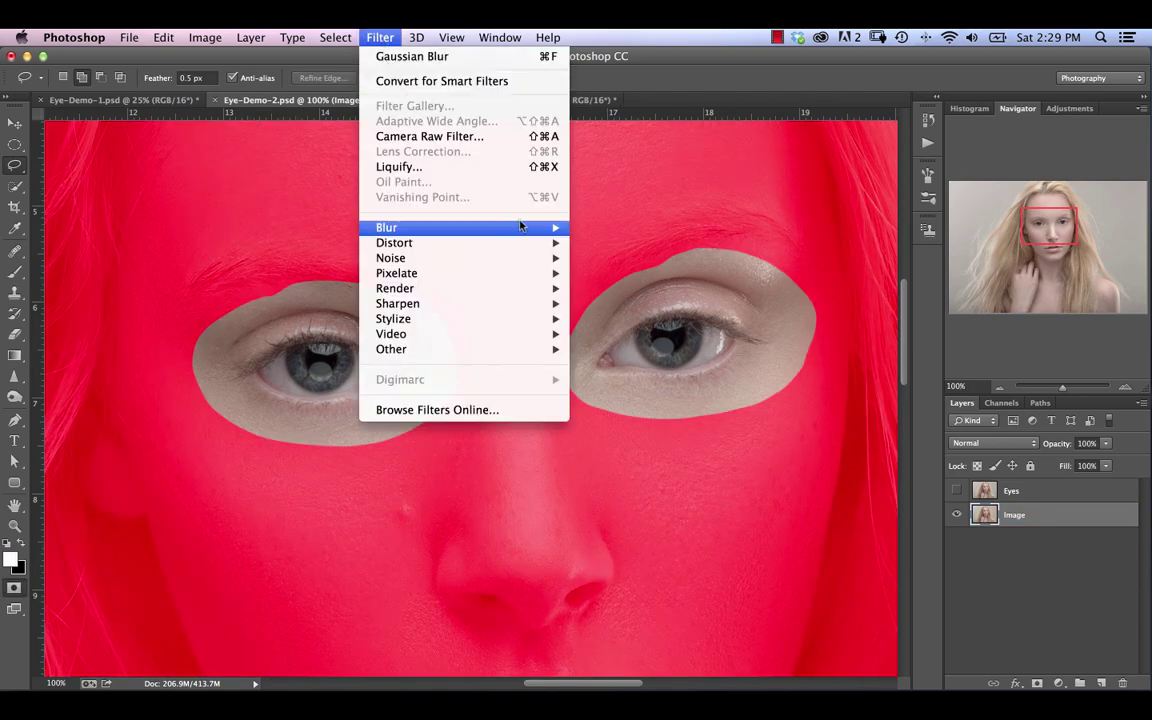
mouse_move(540, 228)
click(628, 344)
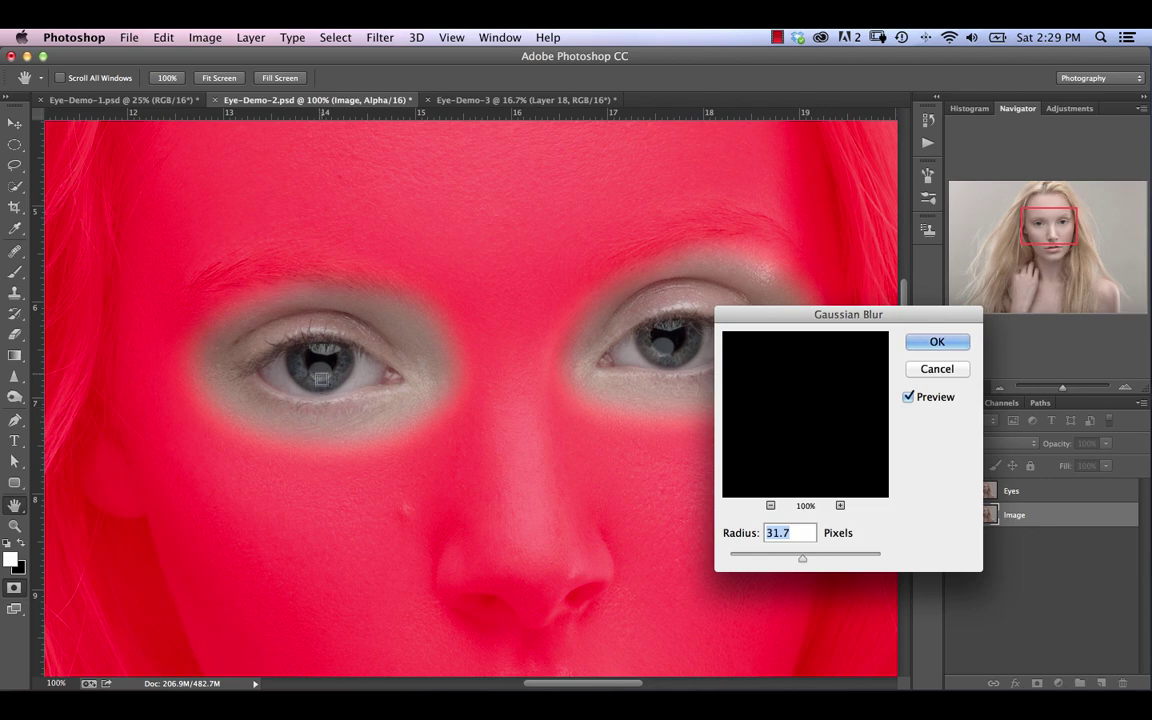
click(937, 342)
key(q)
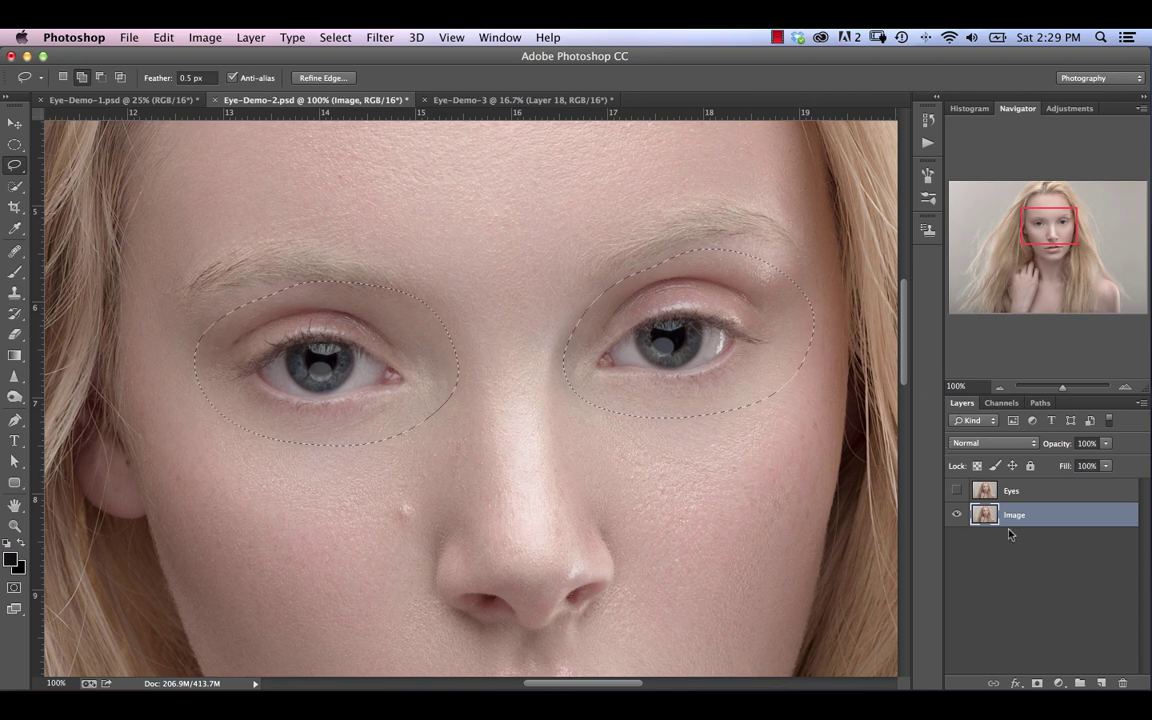
key(super+j)
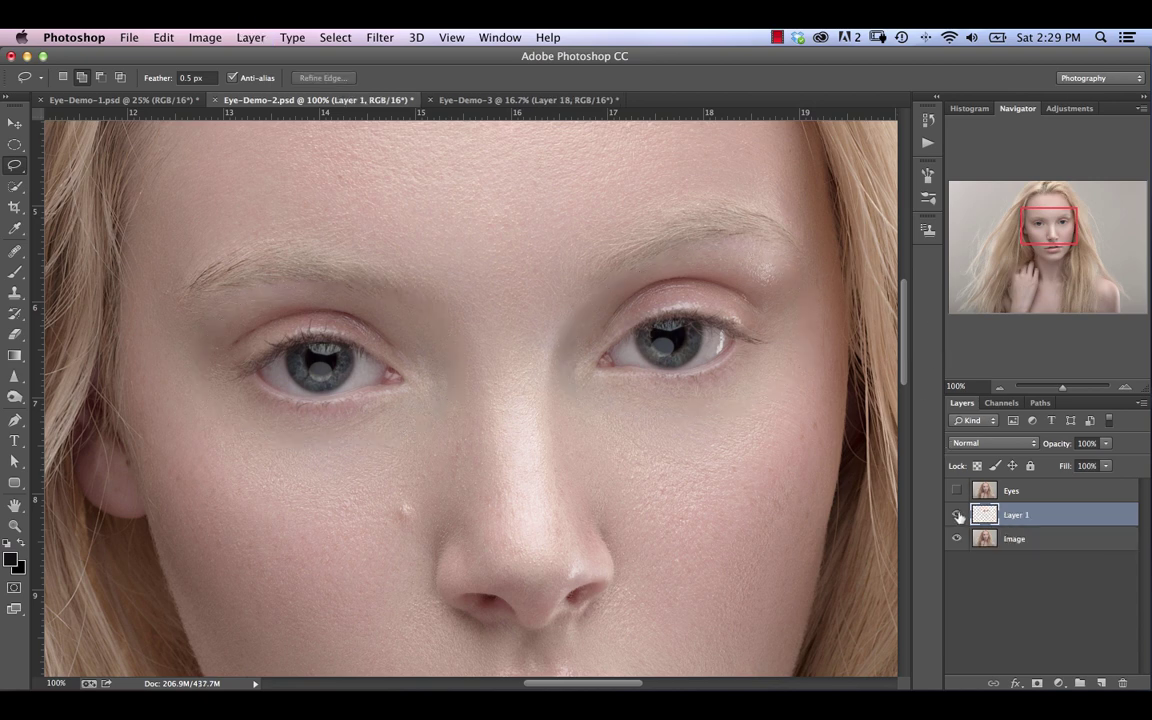
alt+click(957, 515)
alt+click(957, 515)
alt+click(957, 515)
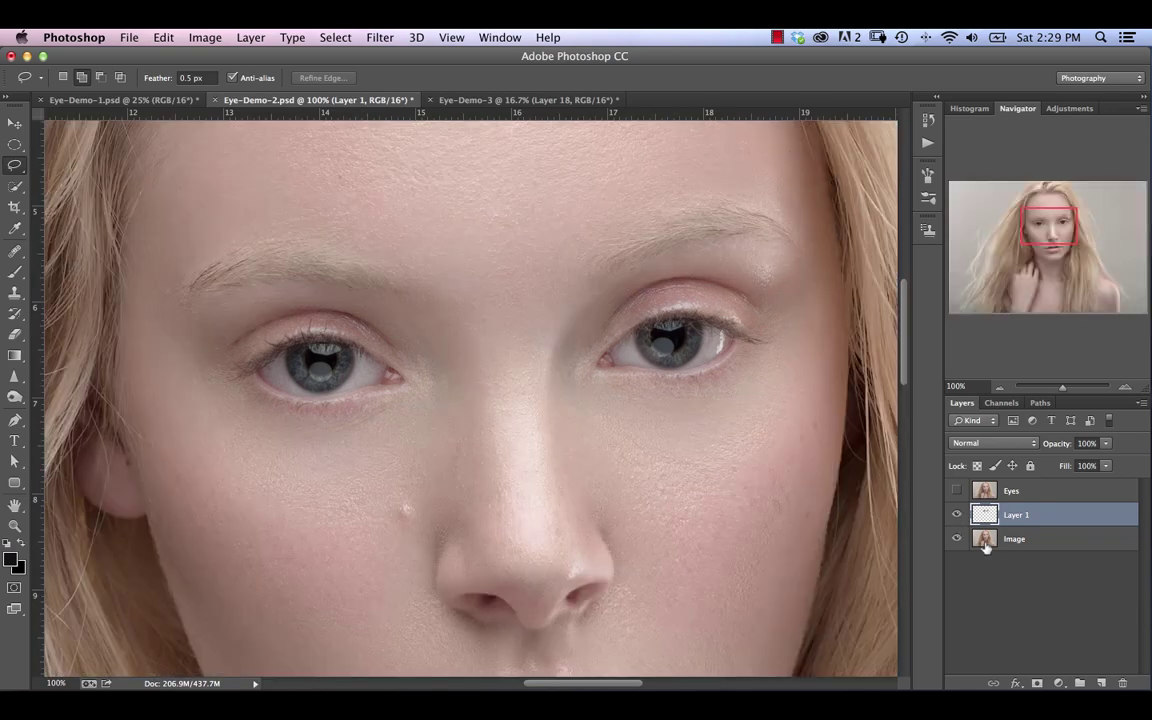
alt+click(957, 515)
Pick the Sharpen tool and make two hidden duplicates of Layer 1.
click(15, 377)
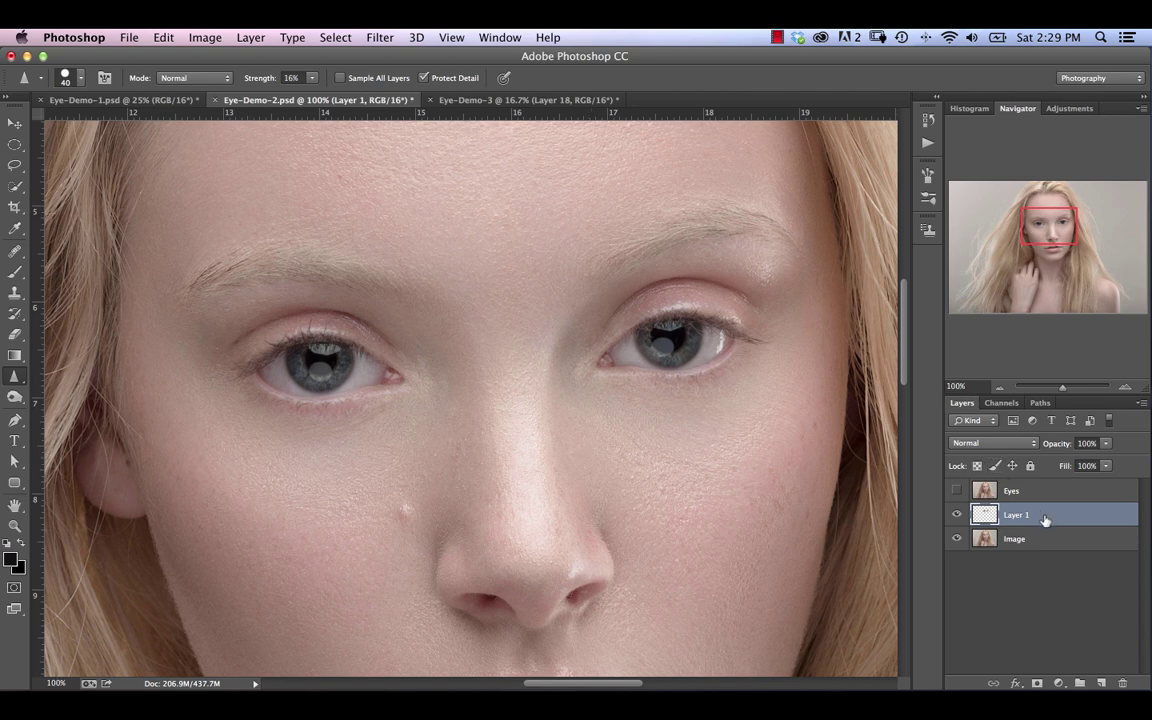
key(super+j)
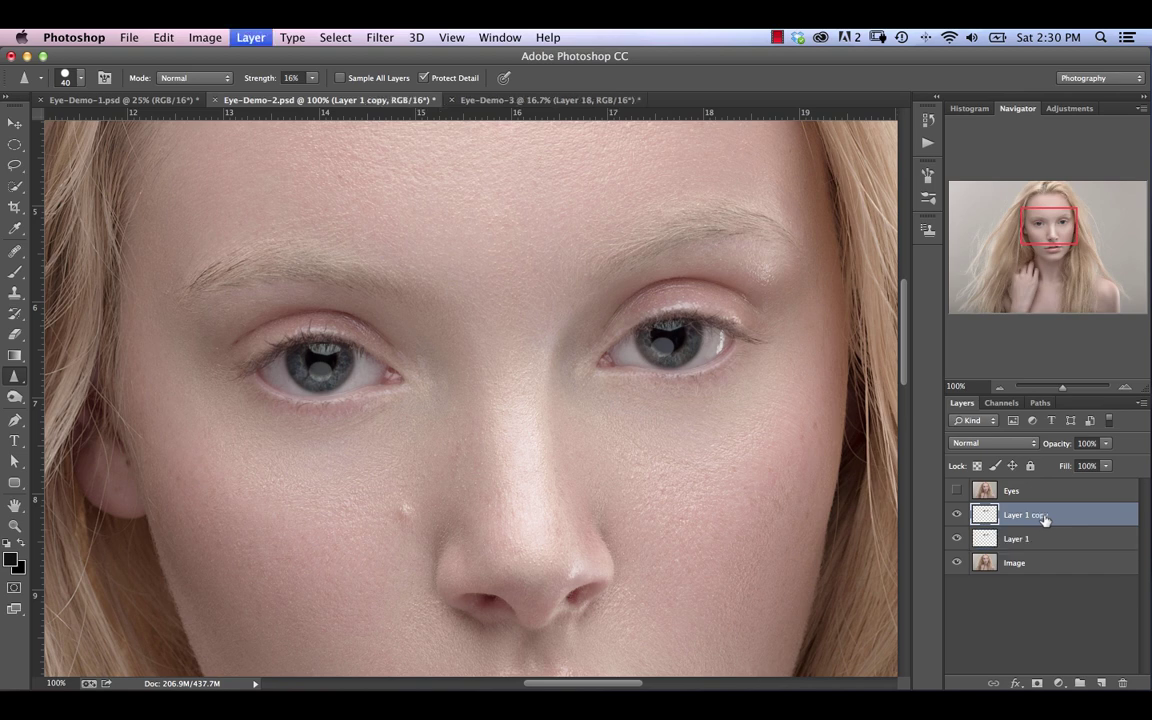
key(super+j)
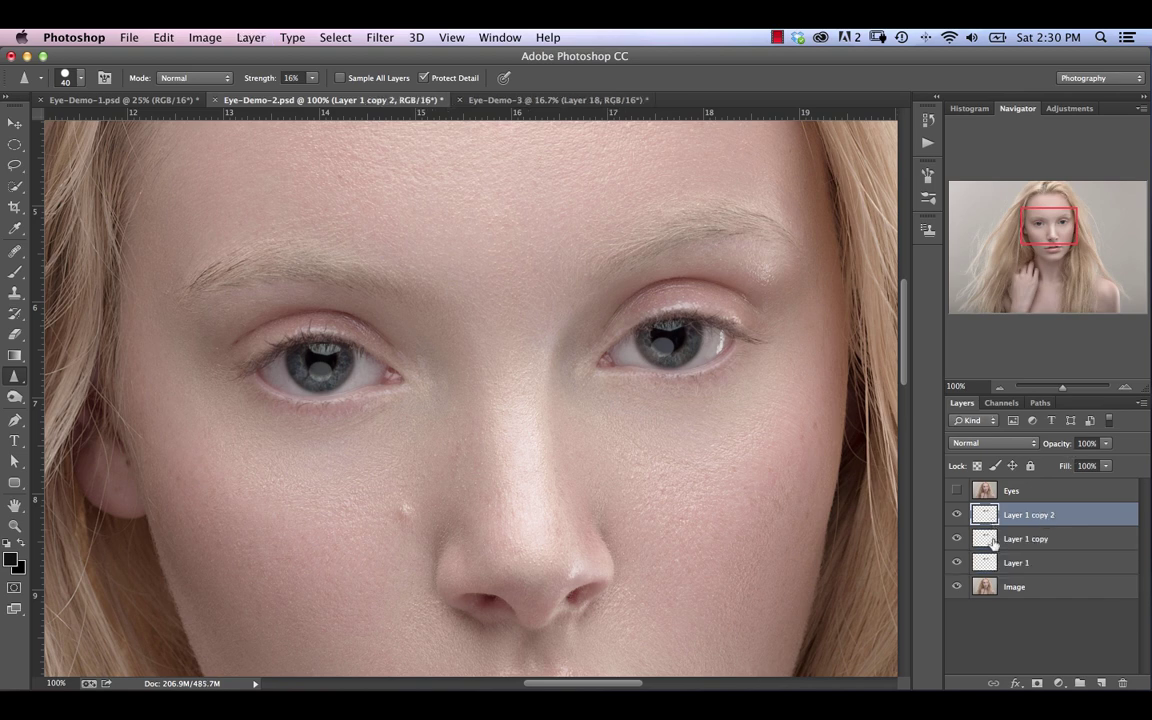
click(956, 514)
click(956, 538)
Select Layer 1 and zoom in to 200% on the eyes.
click(1043, 563)
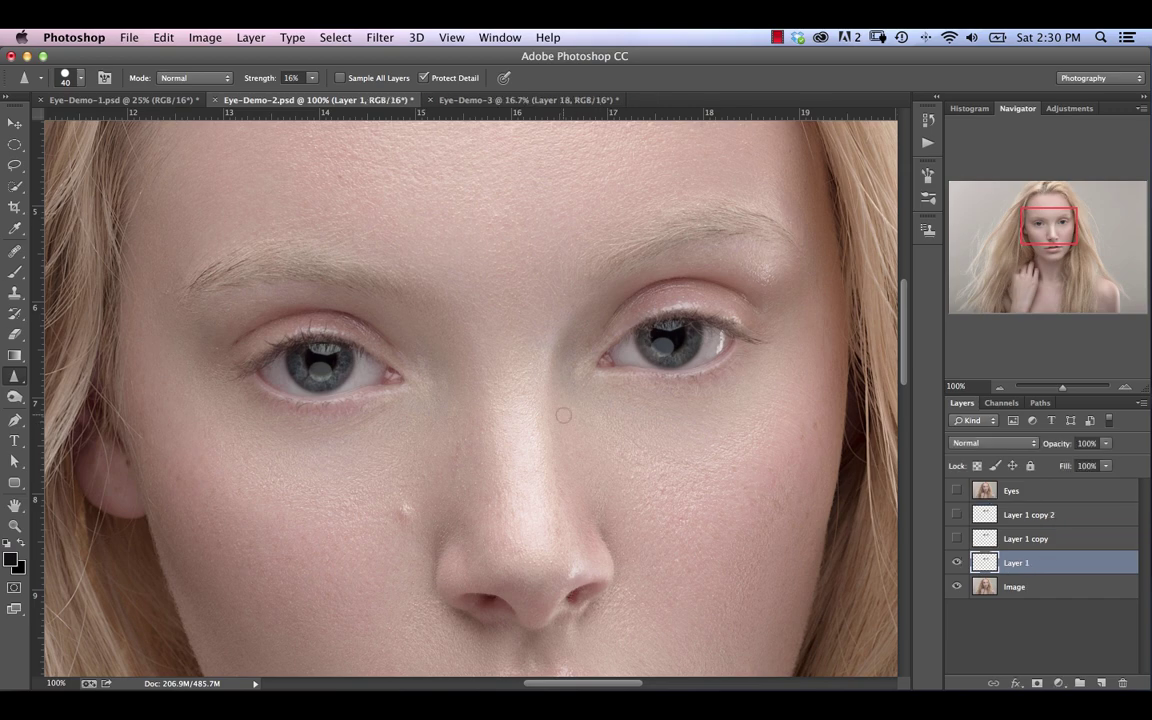
key(super+h)
key(super+equal)
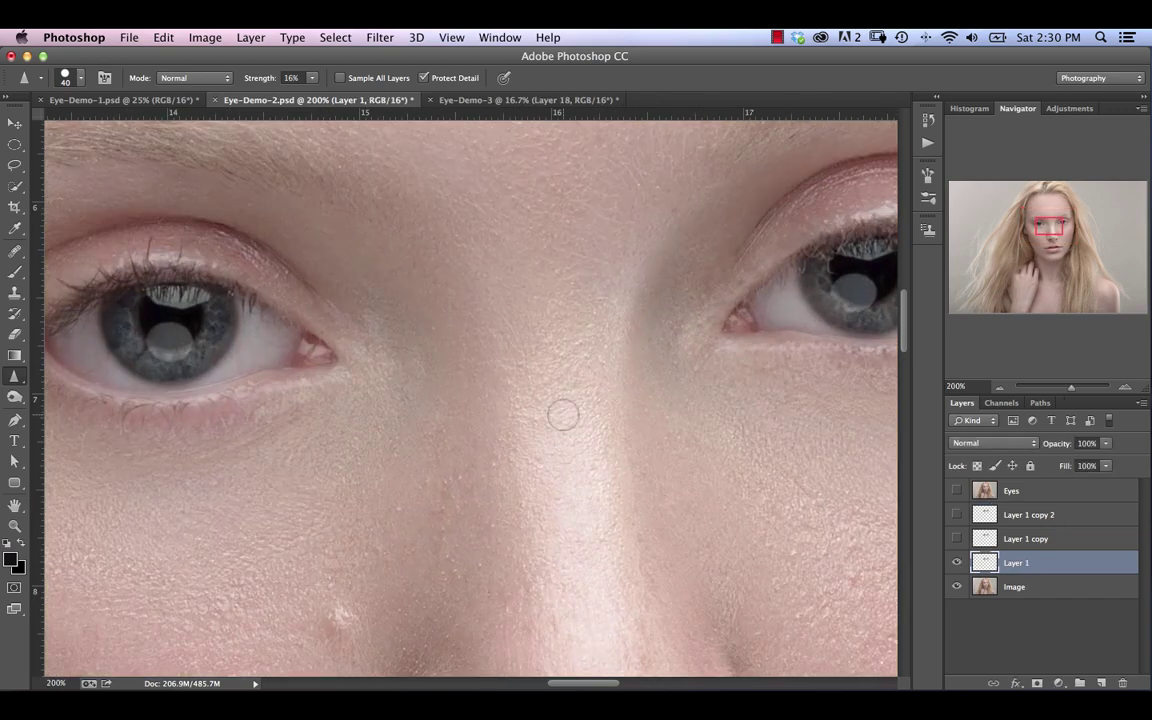
Sharpen the left iris at 16% strength and compare it with Layer 1 hidden.
drag(491, 360, 621, 364)
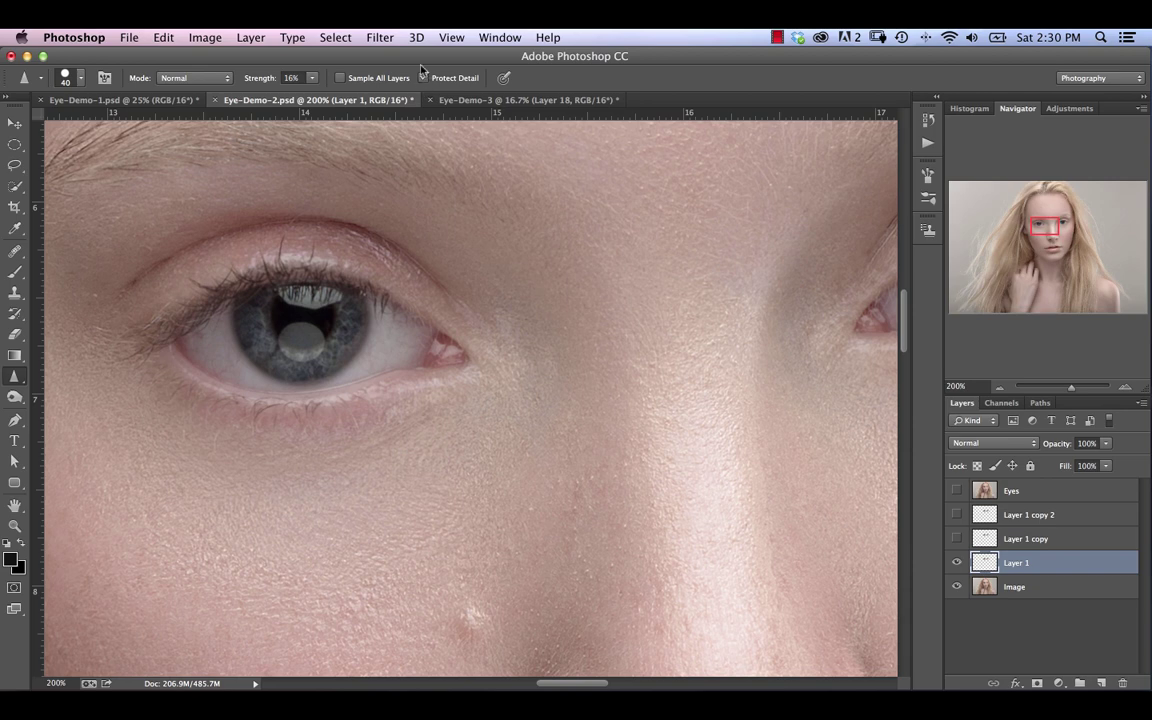
mouse_move(323, 362)
mouse_down()
mouse_move(220, 295)
mouse_move(226, 280)
mouse_move(262, 343)
mouse_move(312, 296)
mouse_move(234, 318)
mouse_move(300, 304)
mouse_move(311, 287)
mouse_move(295, 325)
mouse_move(254, 340)
mouse_move(228, 298)
mouse_move(250, 286)
mouse_move(245, 300)
mouse_move(276, 320)
mouse_move(228, 290)
mouse_move(297, 358)
mouse_move(243, 316)
mouse_move(227, 278)
mouse_move(258, 344)
mouse_move(295, 322)
mouse_move(313, 278)
mouse_move(260, 330)
mouse_up()
click(957, 563)
click(957, 564)
click(958, 566)
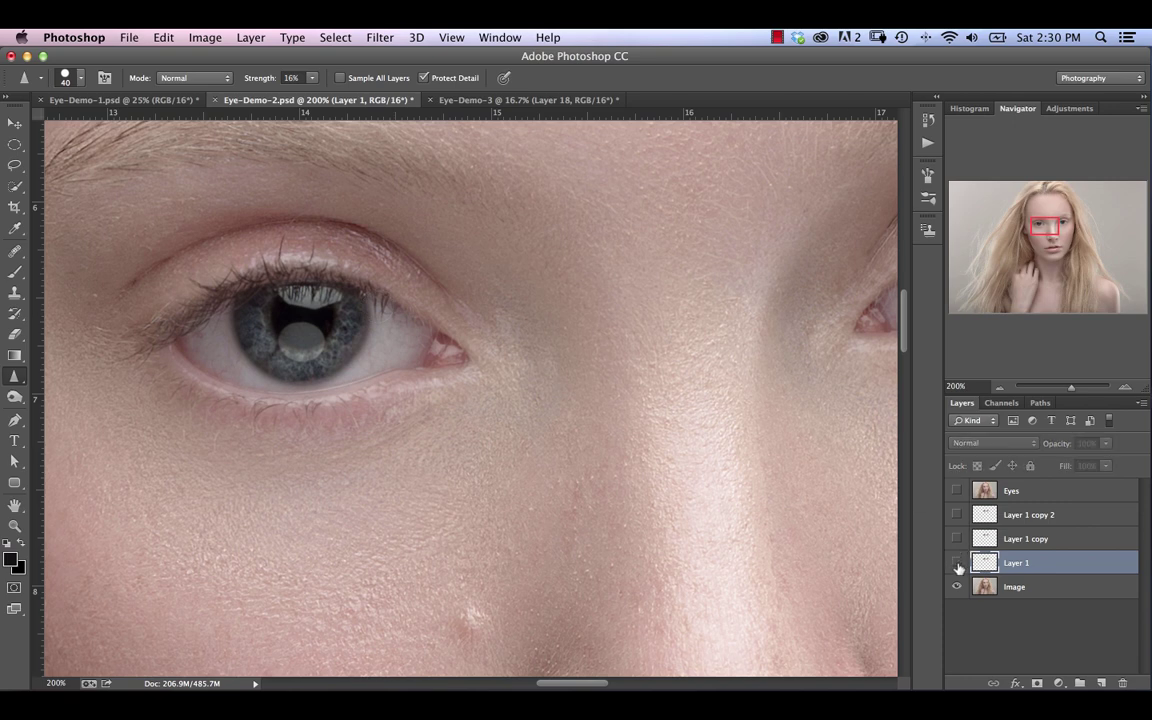
click(957, 564)
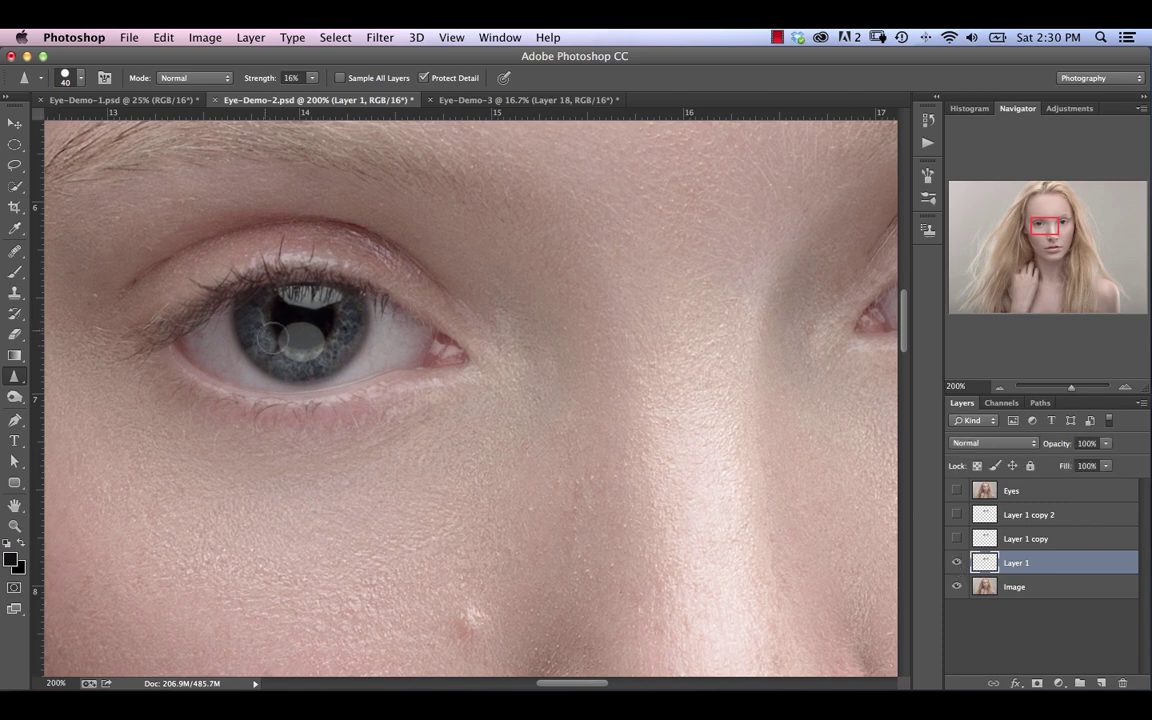
Sharpen the left iris further and the right iris, compare before and after, then zoom out.
mouse_move(260, 343)
mouse_down()
mouse_move(254, 325)
mouse_move(311, 300)
mouse_move(284, 334)
mouse_up()
scroll(880, 250, right, 10)
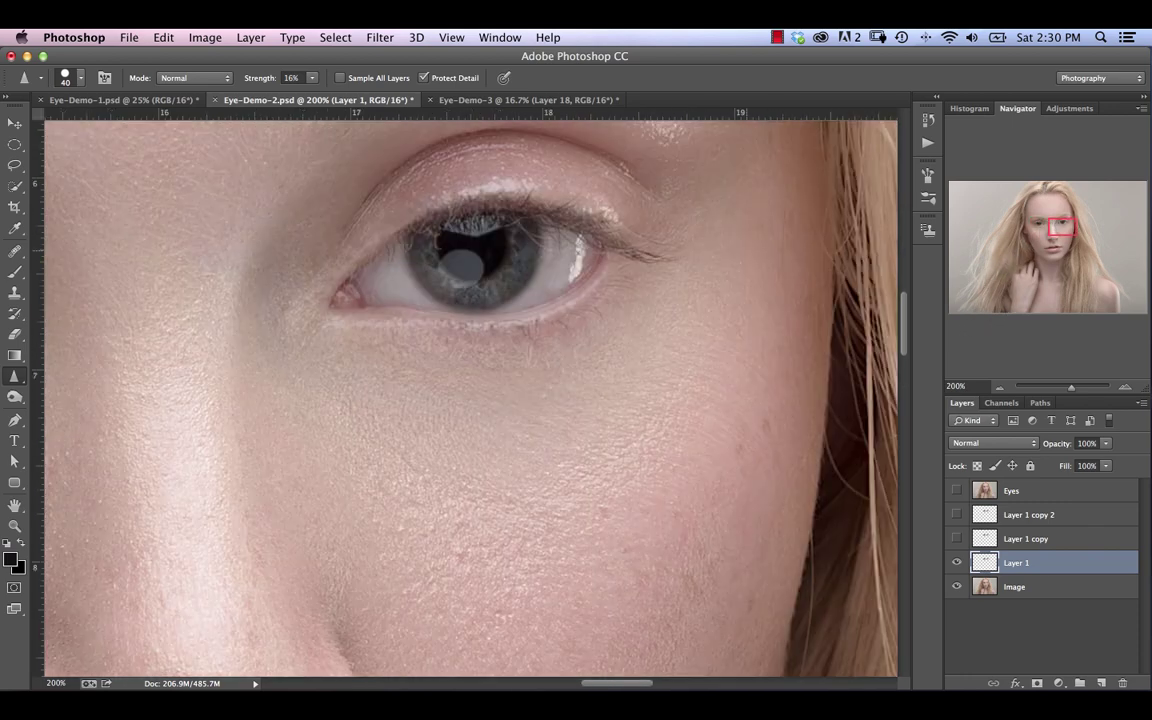
mouse_move(523, 258)
mouse_down()
mouse_move(482, 287)
mouse_move(426, 243)
mouse_move(434, 275)
mouse_move(477, 294)
mouse_move(515, 278)
mouse_move(525, 231)
mouse_move(498, 268)
mouse_move(422, 243)
mouse_up()
drag(1044, 265, 1035, 263)
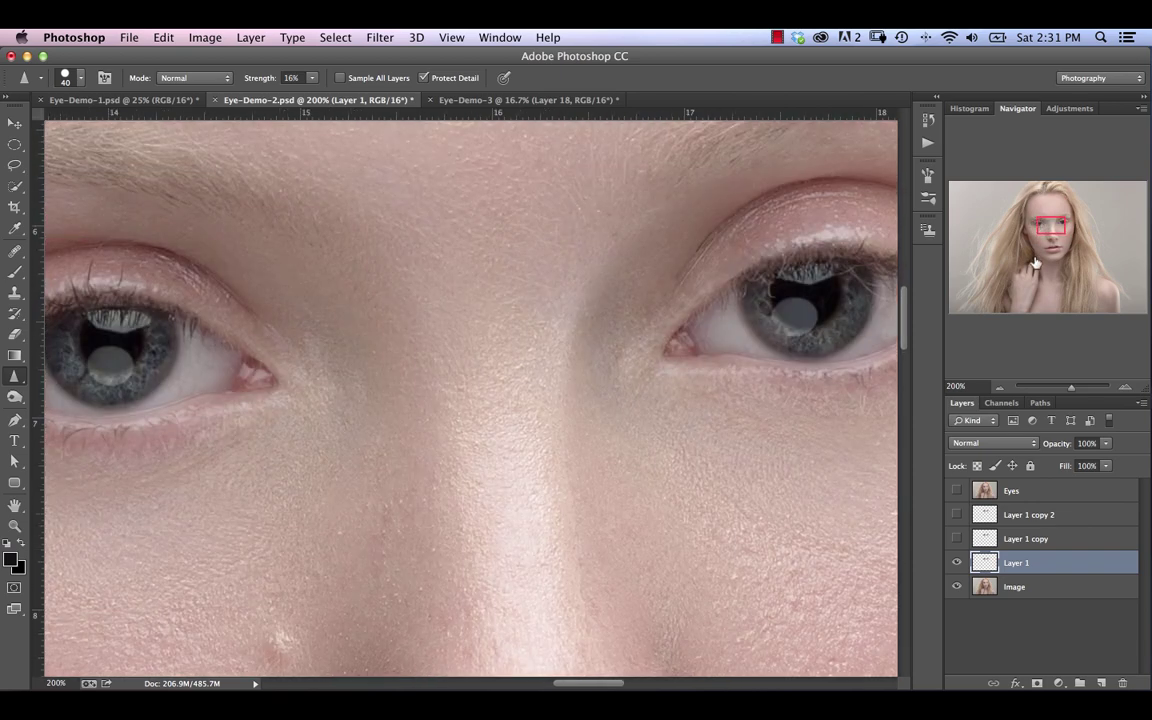
click(956, 565)
click(956, 564)
click(956, 564)
click(956, 564)
key(super+minus)
key(super+minus)
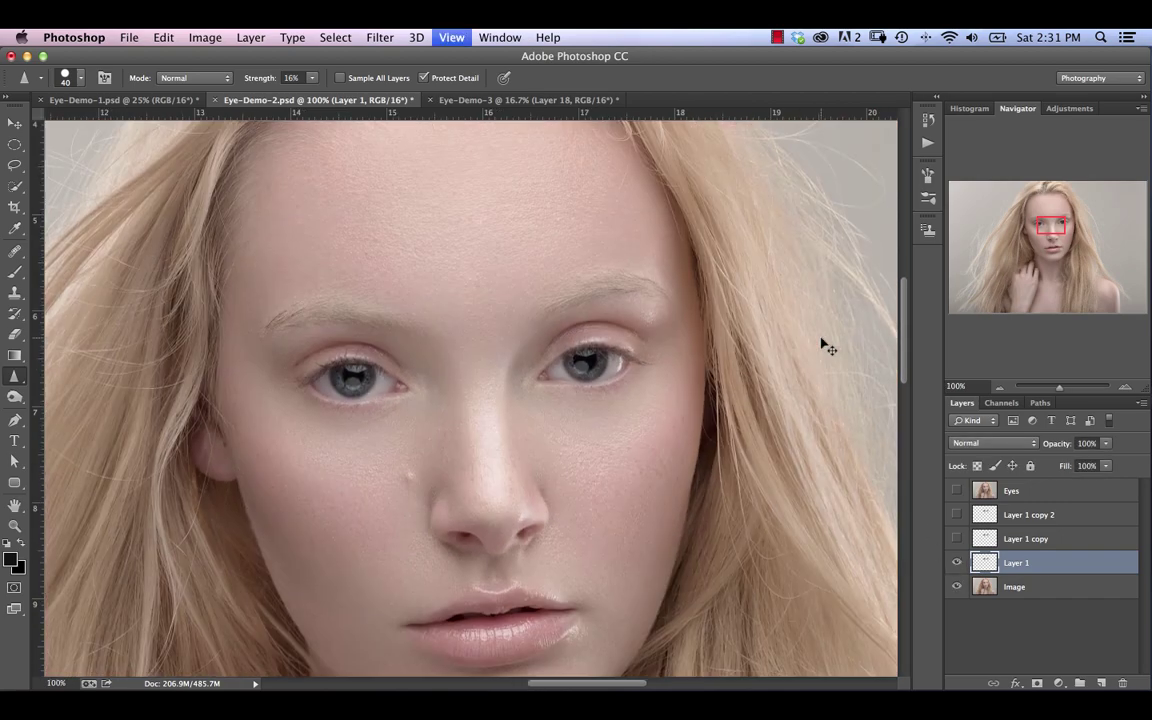
key(super+plus)
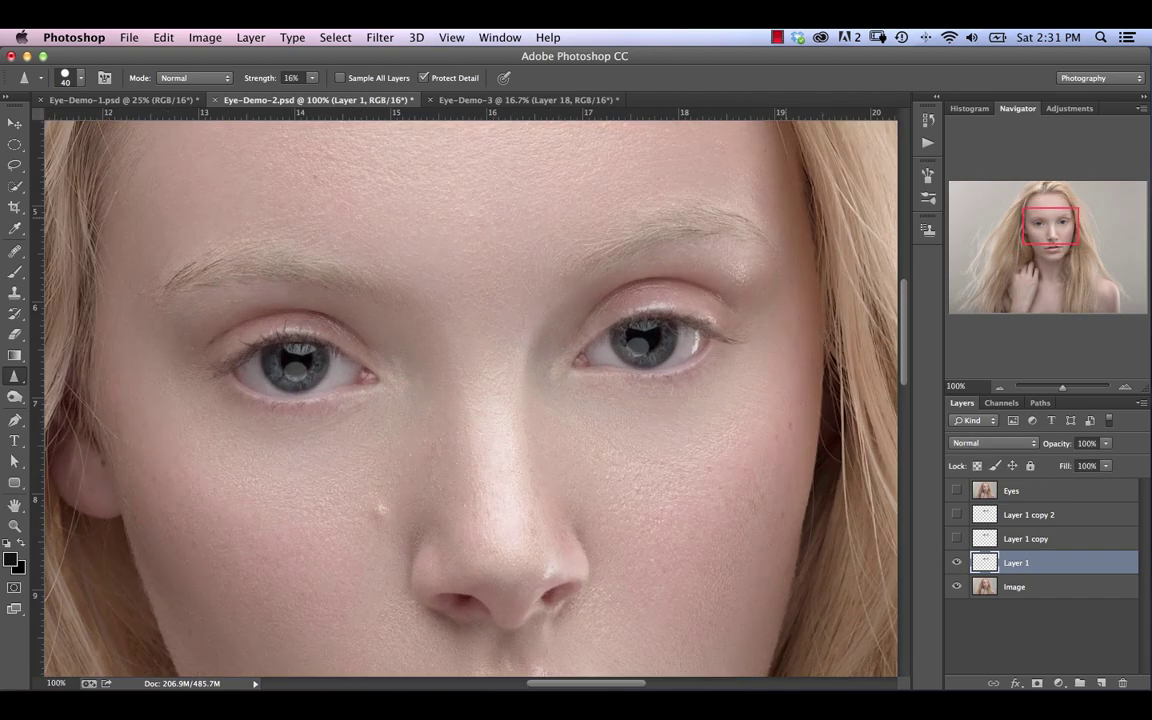
click(956, 584)
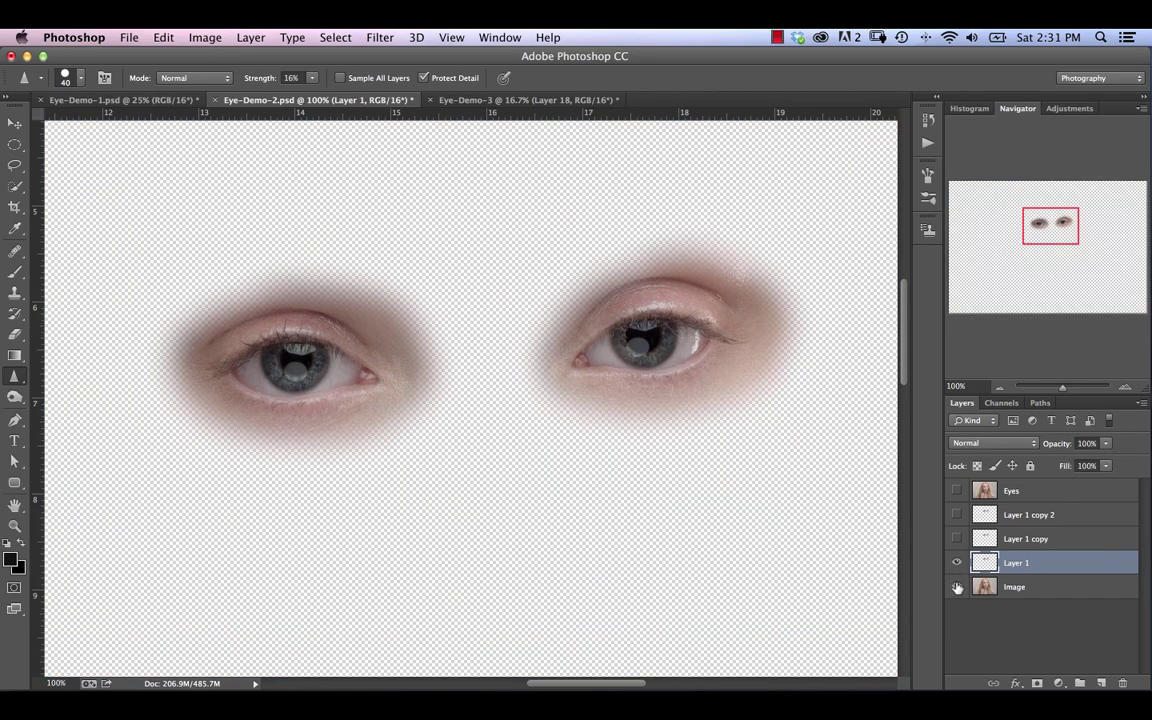
click(956, 586)
click(956, 563)
click(956, 563)
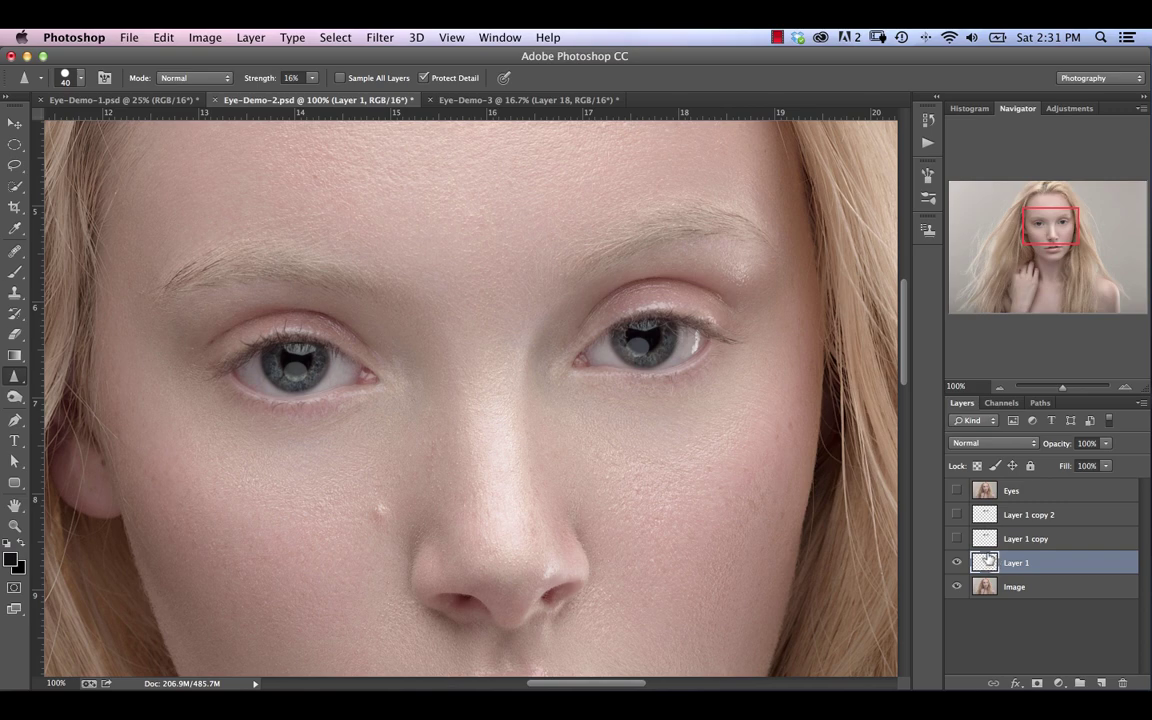
key(super+plus)
key(super+plus)
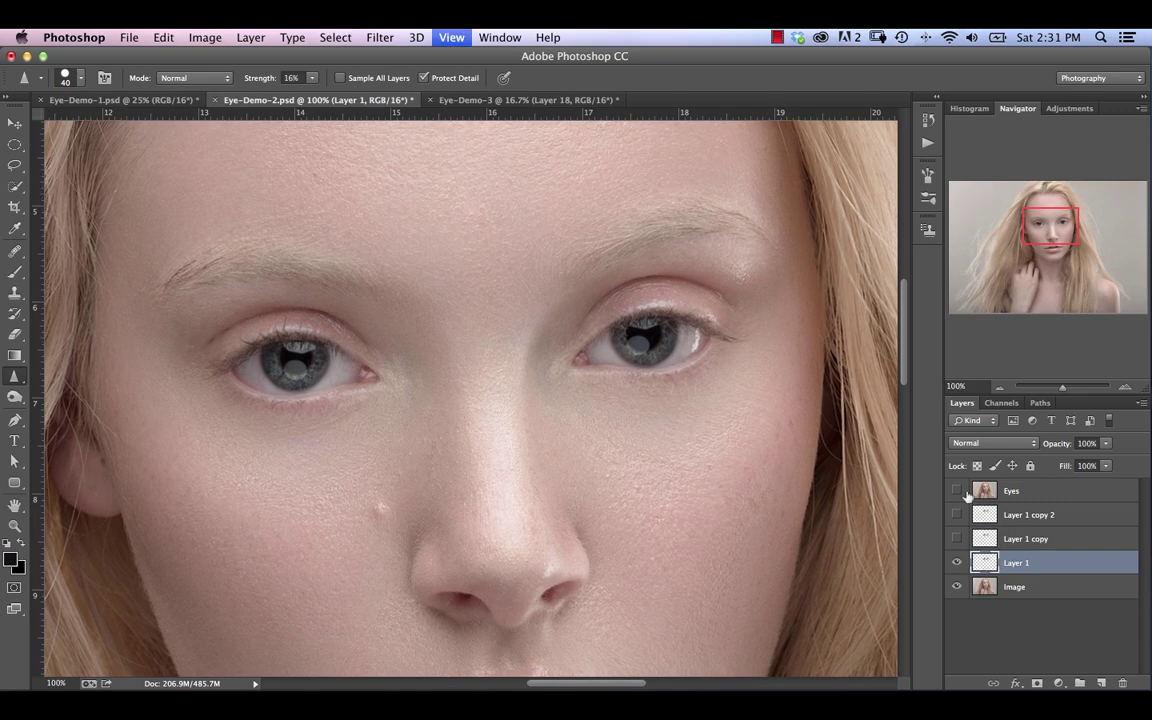
Sharpen the left-hand iris texture at 300%, trying and undoing a 70% opacity change.
drag(546, 288, 588, 294)
scroll(588, 294, left, 8)
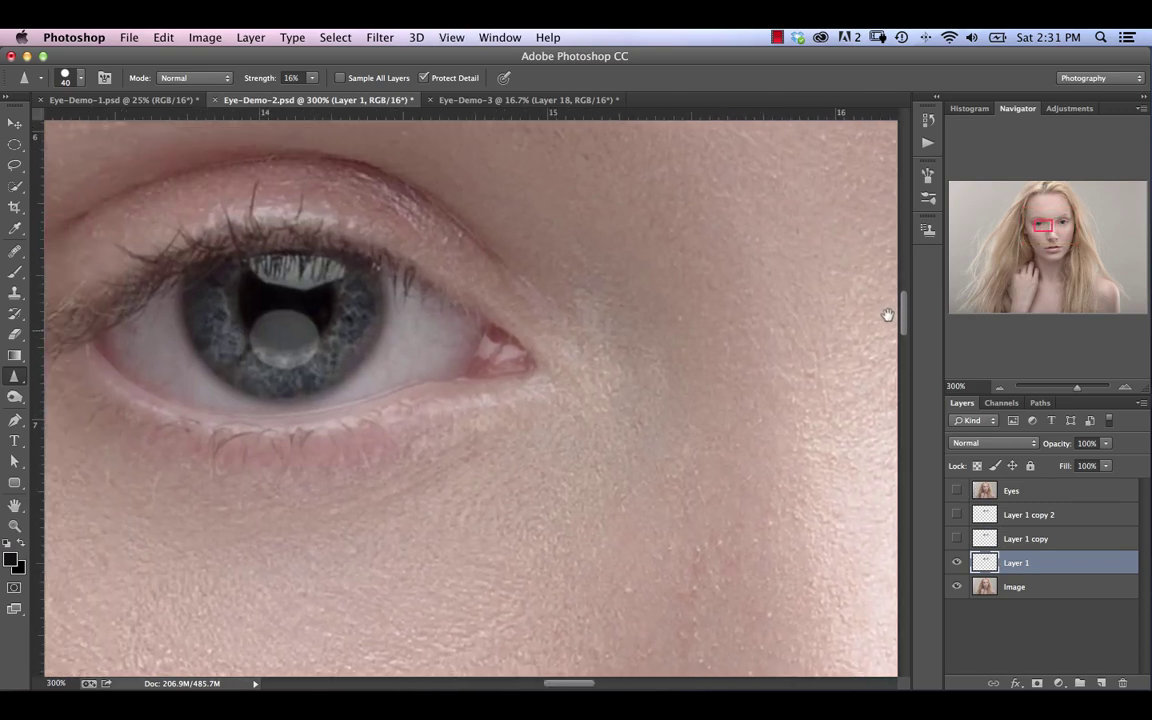
mouse_move(261, 301)
mouse_down()
mouse_move(374, 345)
mouse_move(390, 300)
mouse_move(305, 372)
mouse_move(261, 342)
mouse_move(253, 296)
mouse_move(267, 355)
mouse_move(456, 365)
mouse_move(384, 351)
mouse_move(381, 313)
mouse_move(397, 291)
mouse_move(350, 382)
mouse_move(274, 367)
mouse_move(242, 308)
mouse_up()
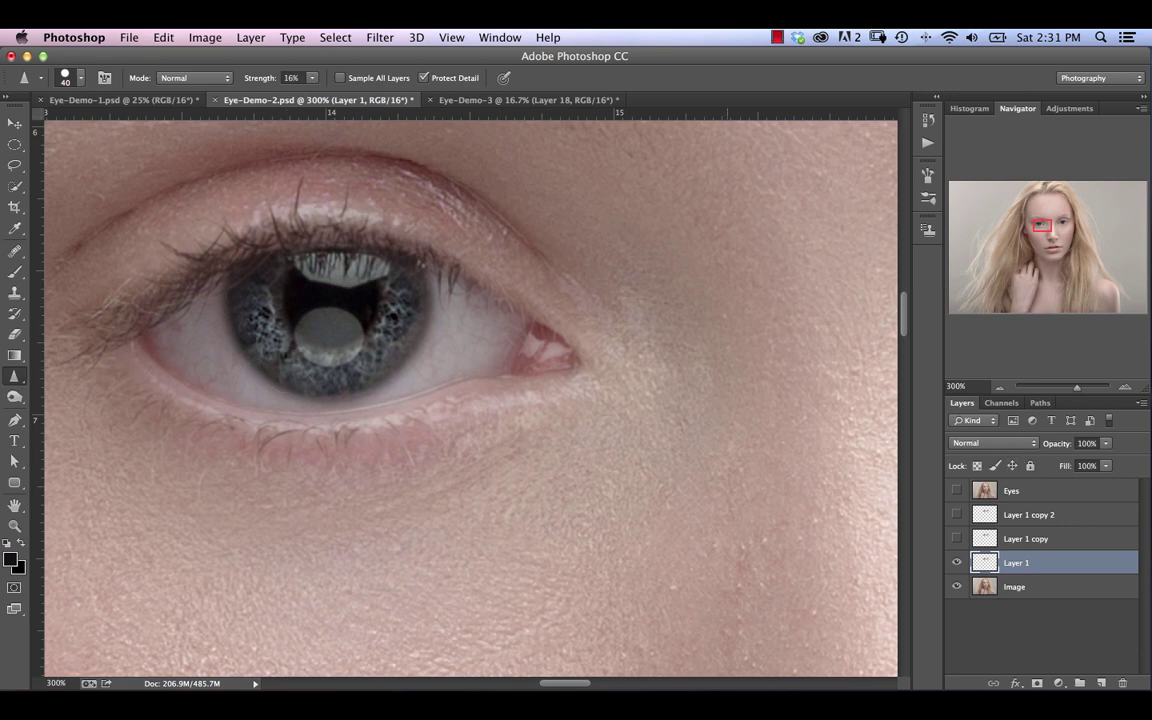
drag(1069, 446, 1039, 459)
key(super+z)
key(super+z)
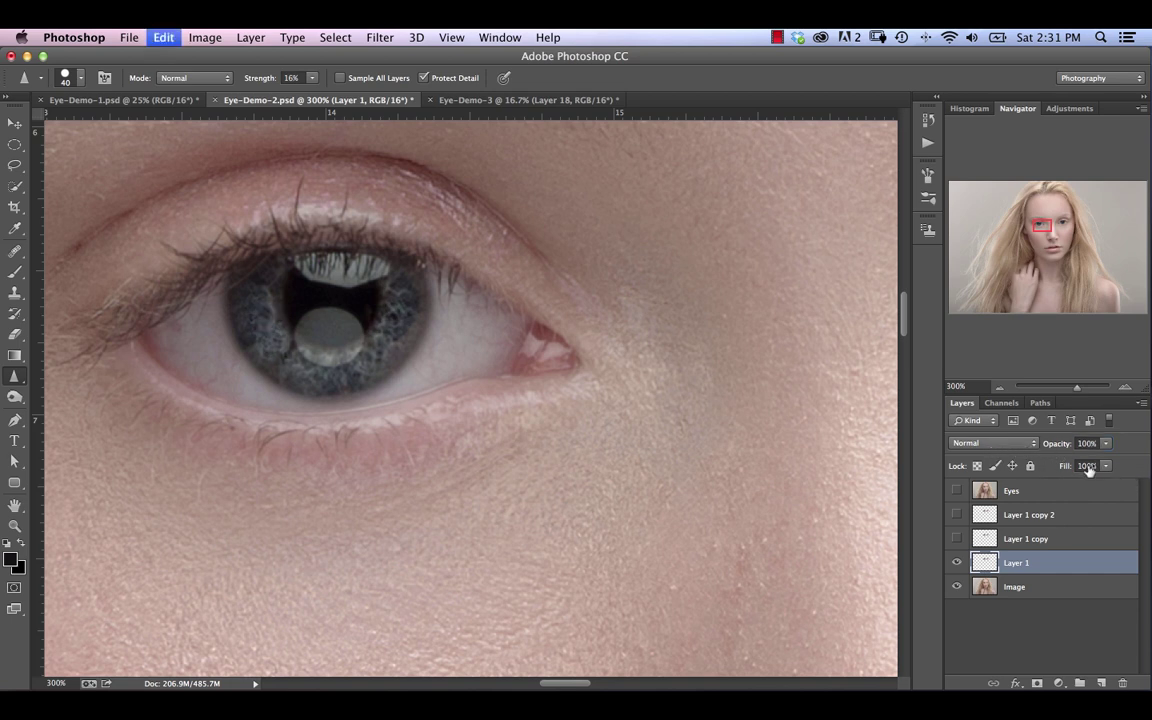
Zoom back out to 100%, hide Layer 1 and select Layer 1 copy.
key(super+minus)
key(super+minus)
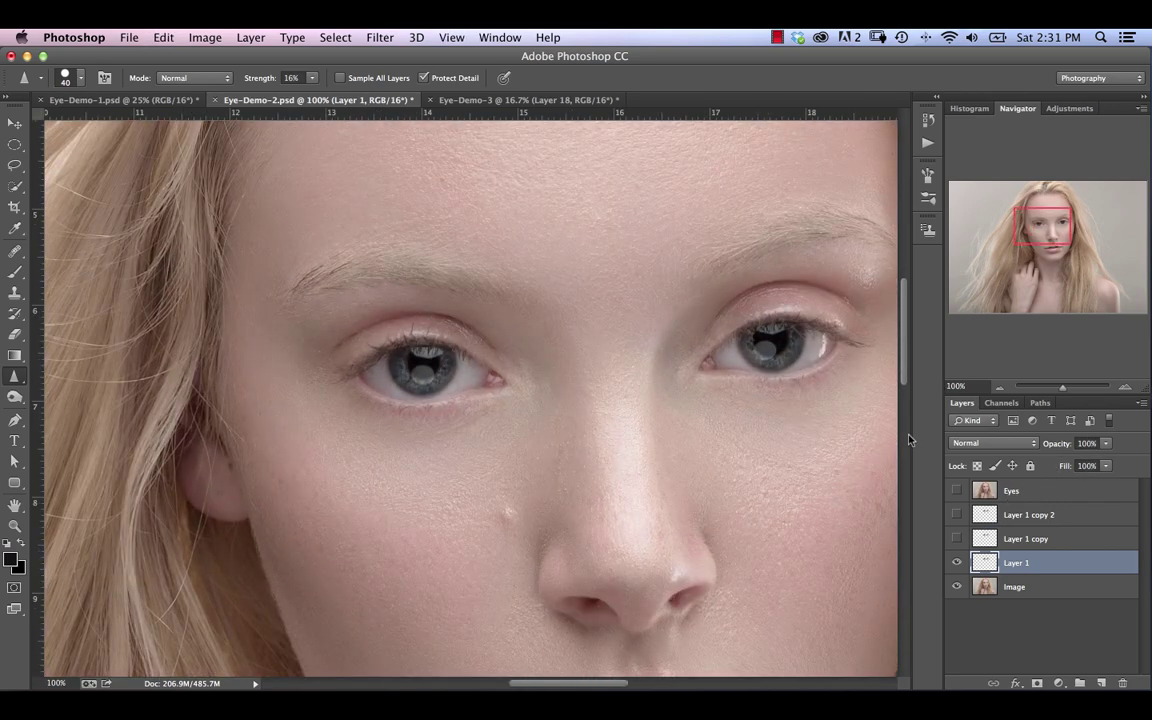
scroll(697, 380, right, 3)
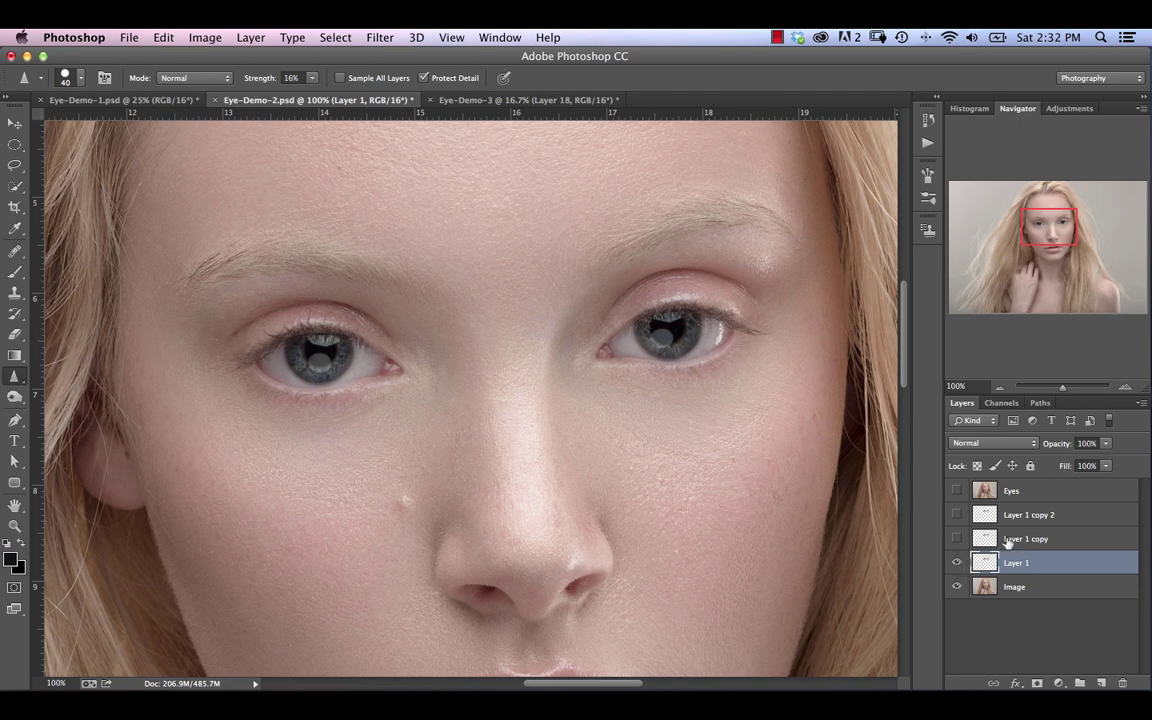
click(957, 564)
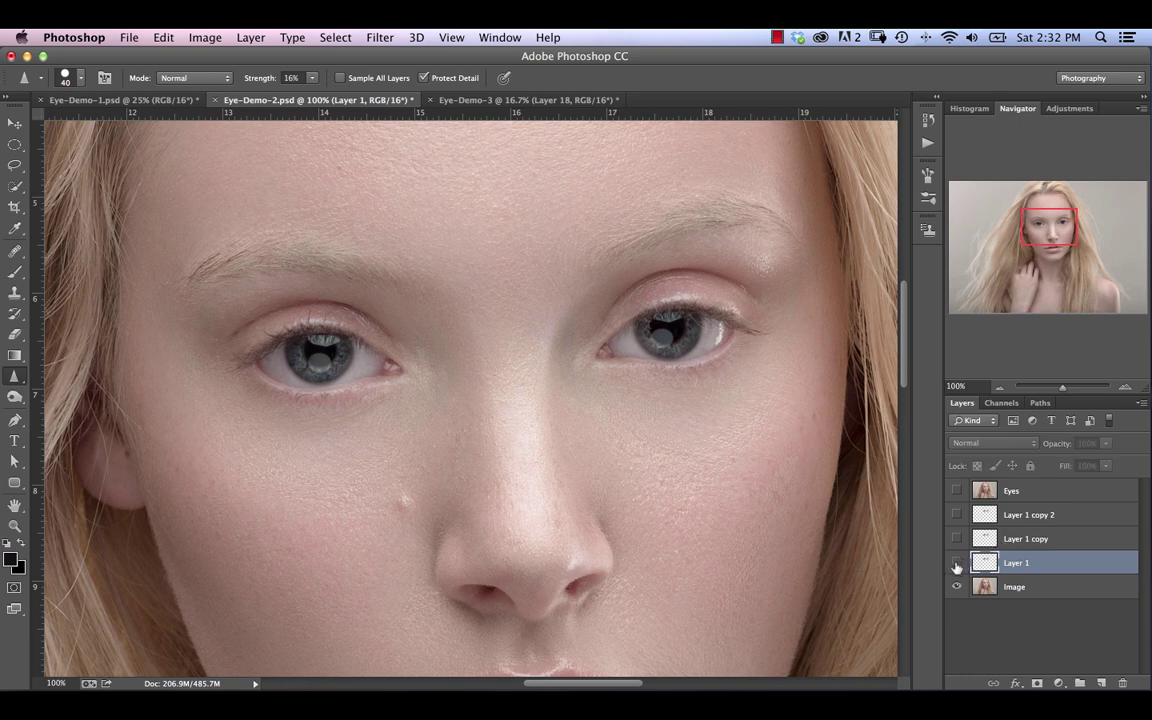
click(1015, 541)
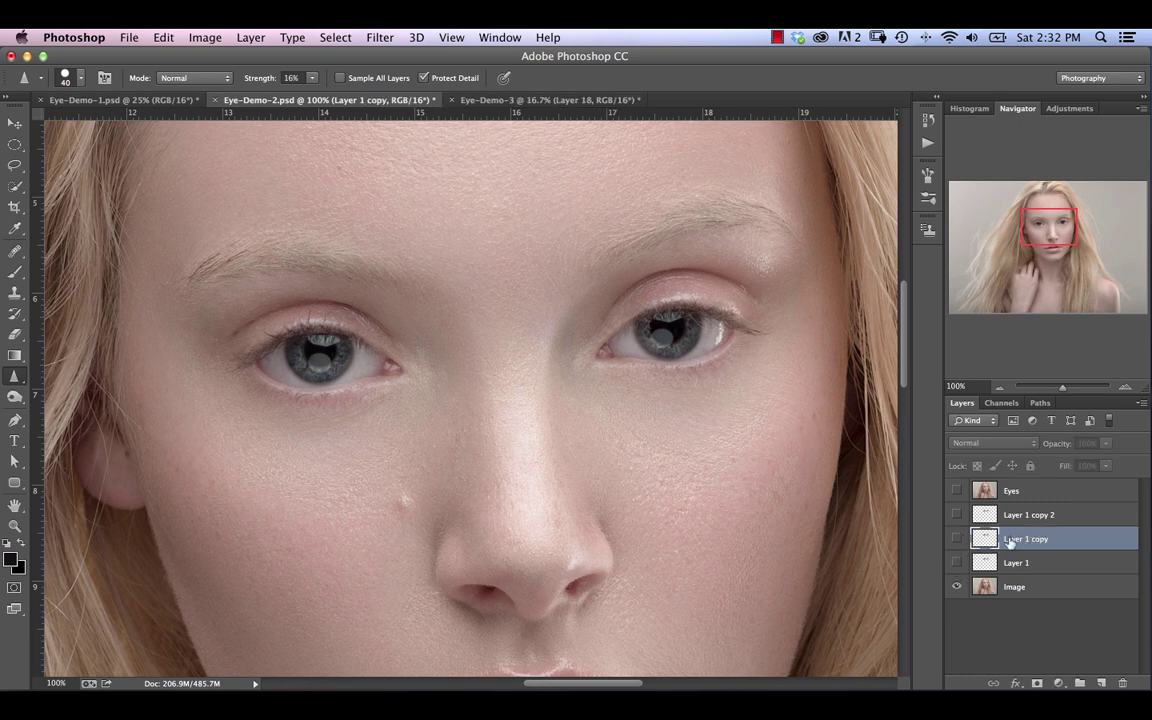
Show Layer 1 copy and apply a High Pass filter with a 1.5-pixel radius.
click(957, 541)
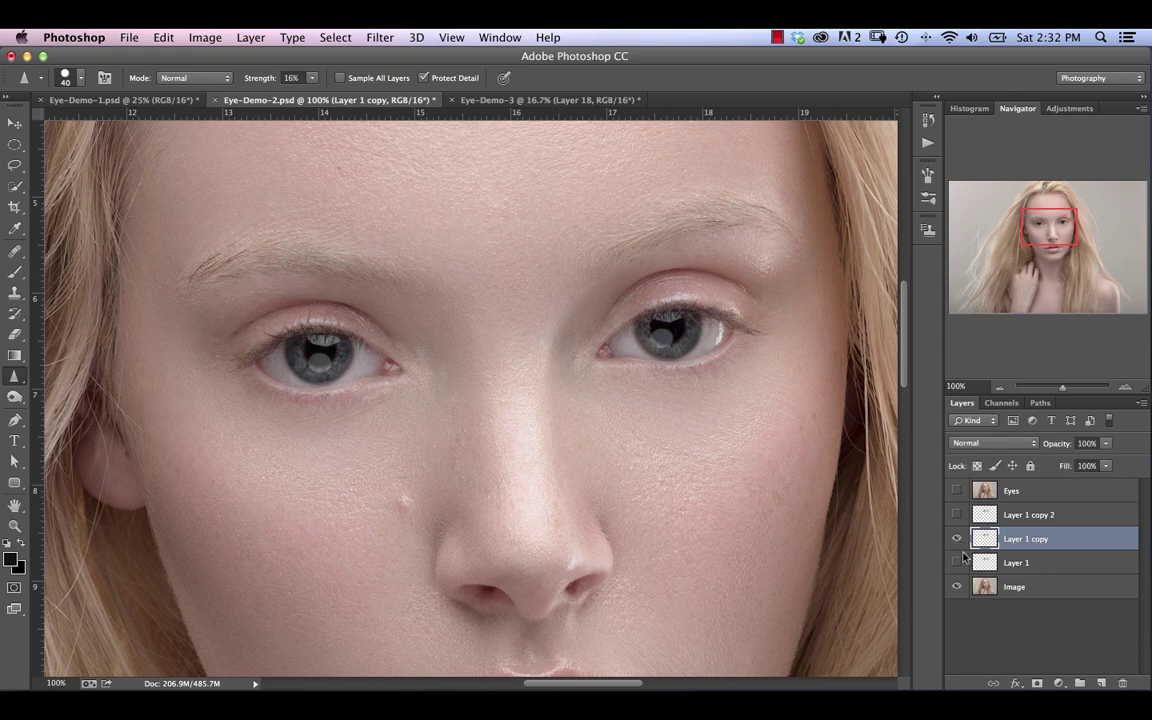
click(380, 40)
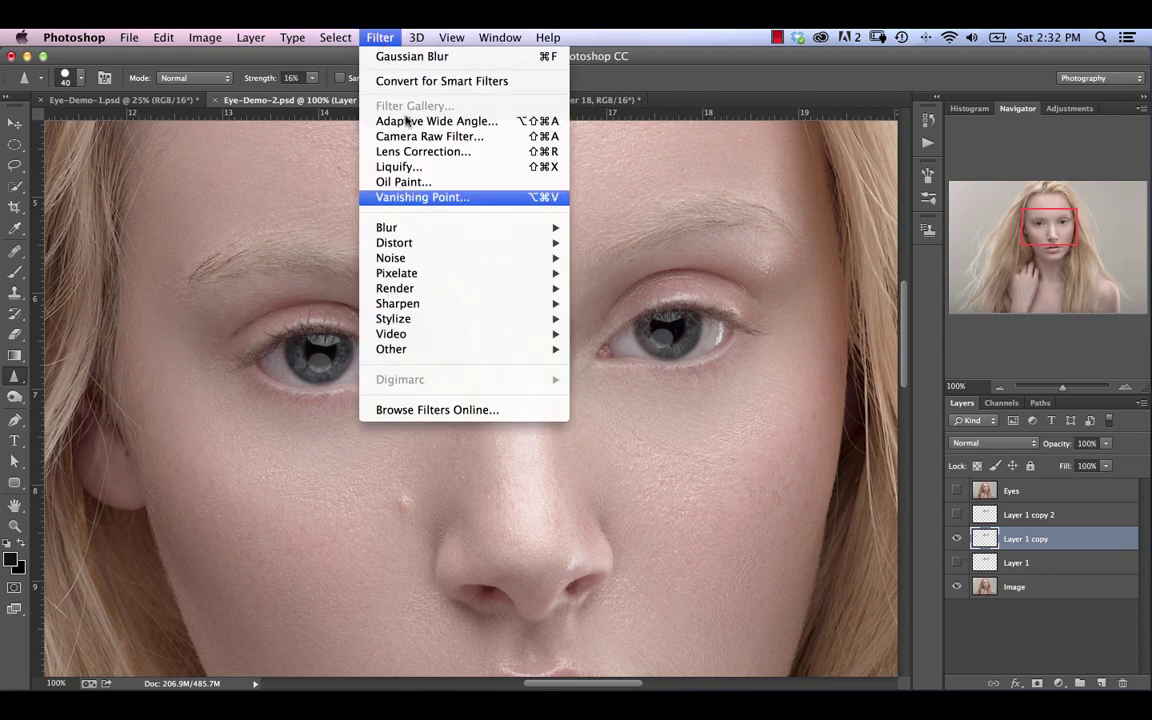
mouse_move(480, 348)
click(615, 365)
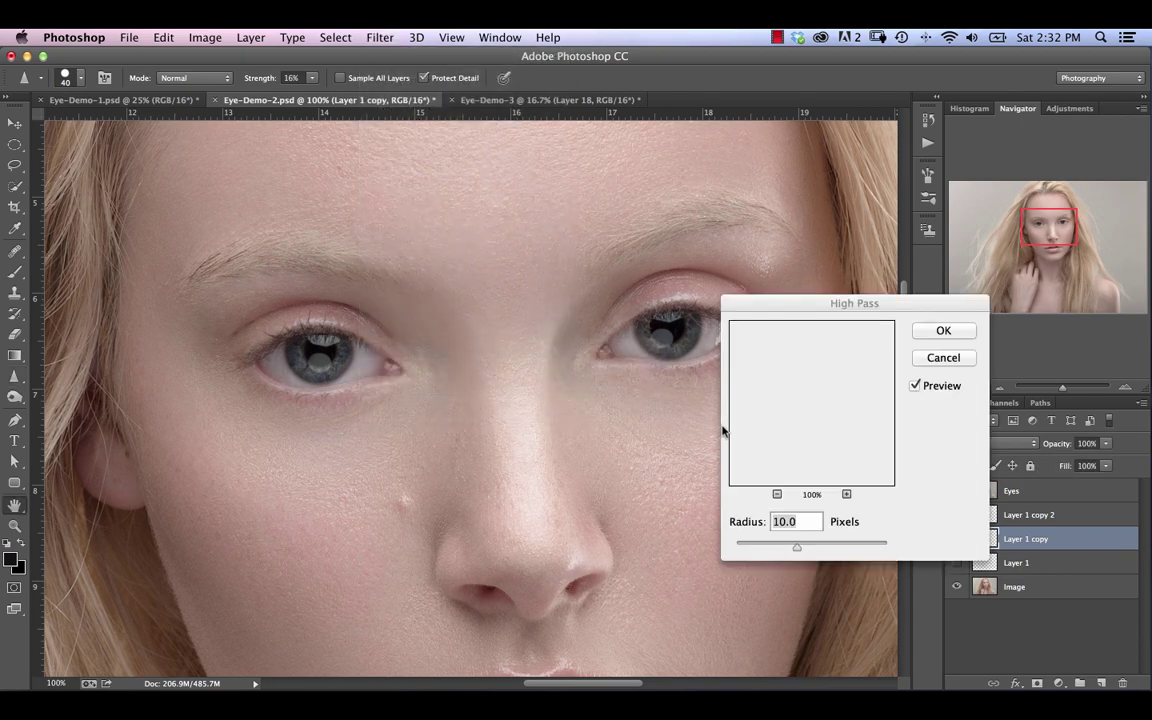
text(1.5)
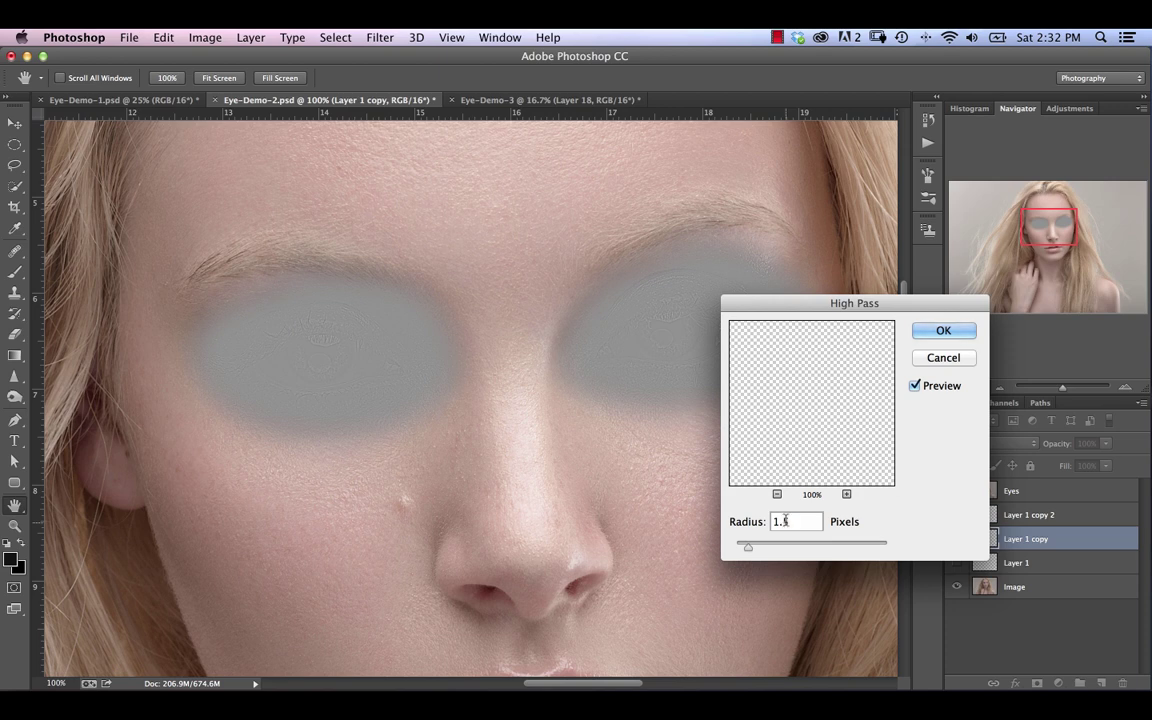
click(946, 331)
Set Layer 1 copy's blend mode to Vivid Light and keep it visible.
click(975, 443)
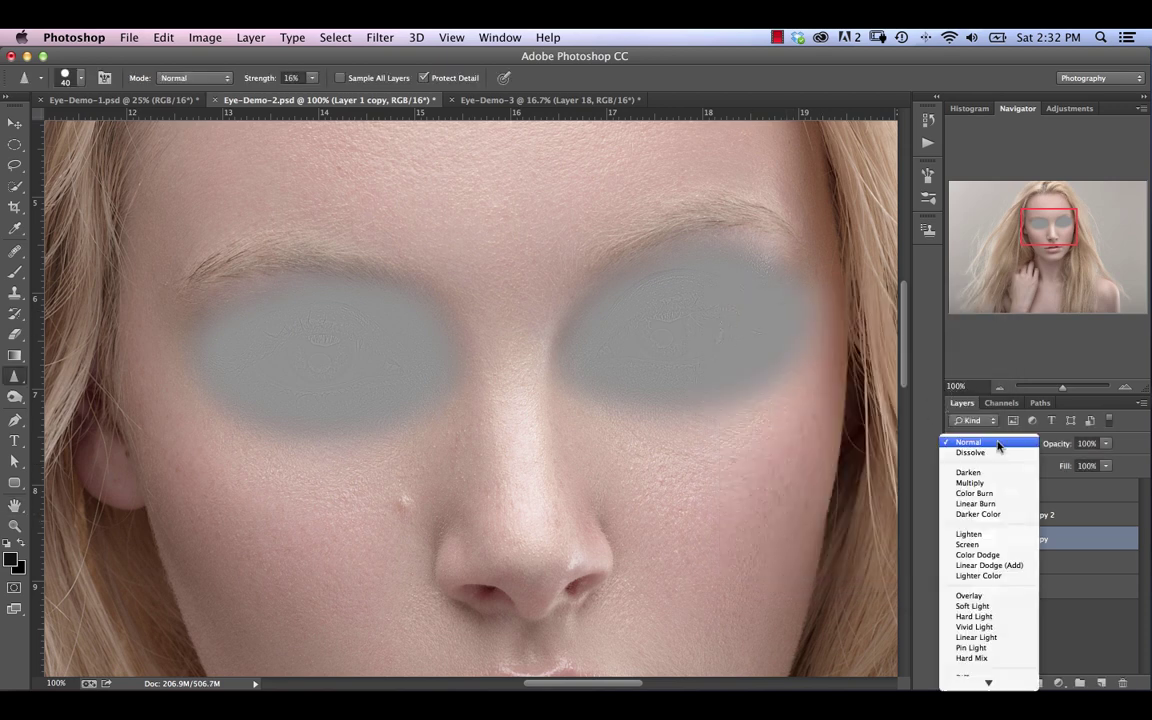
click(974, 627)
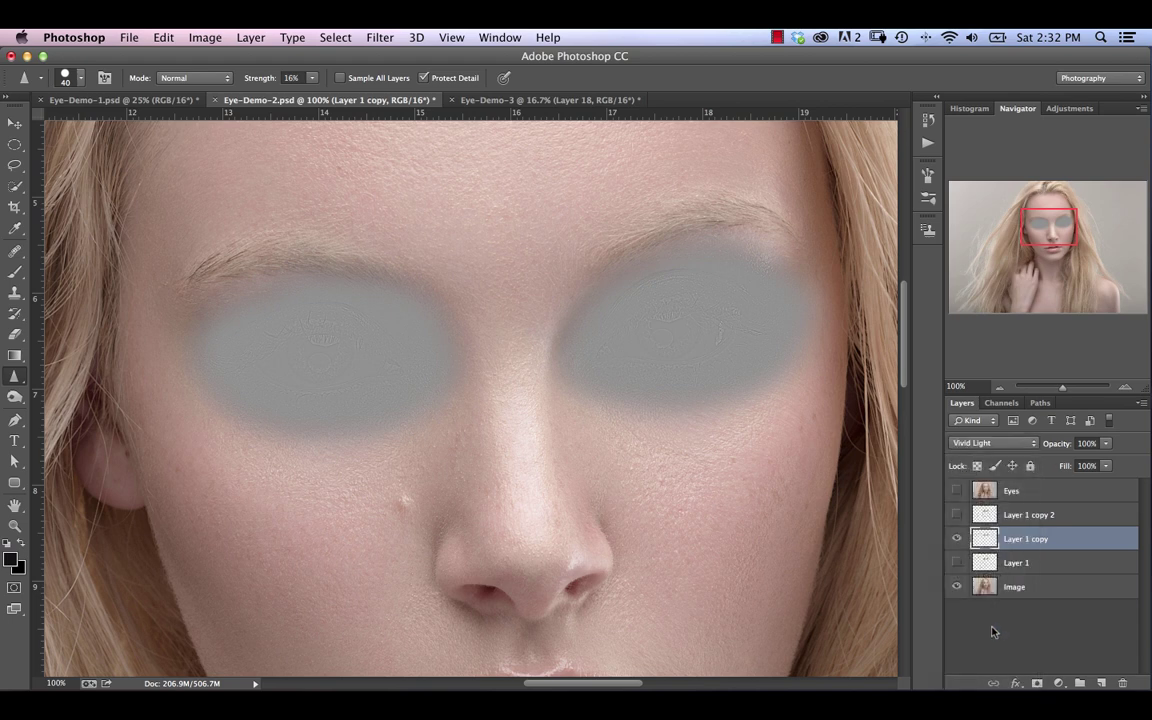
click(956, 539)
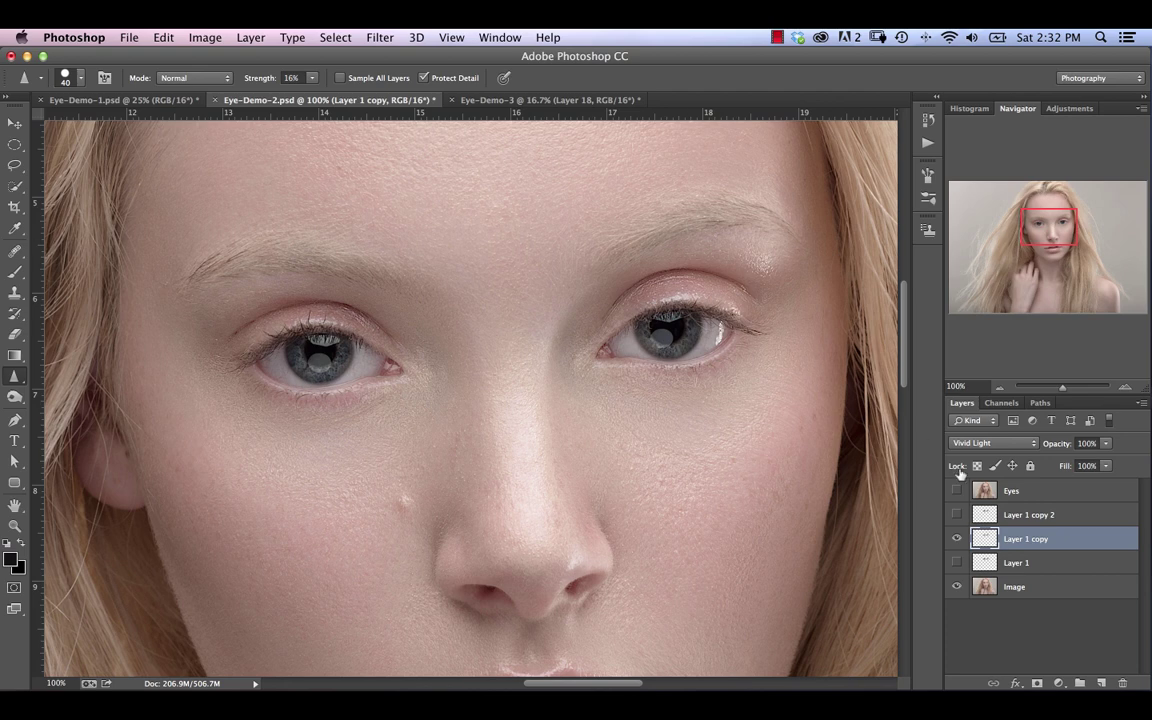
Add a layer mask and set up a soft round brush at 15% flow and 300 px.
click(1037, 682)
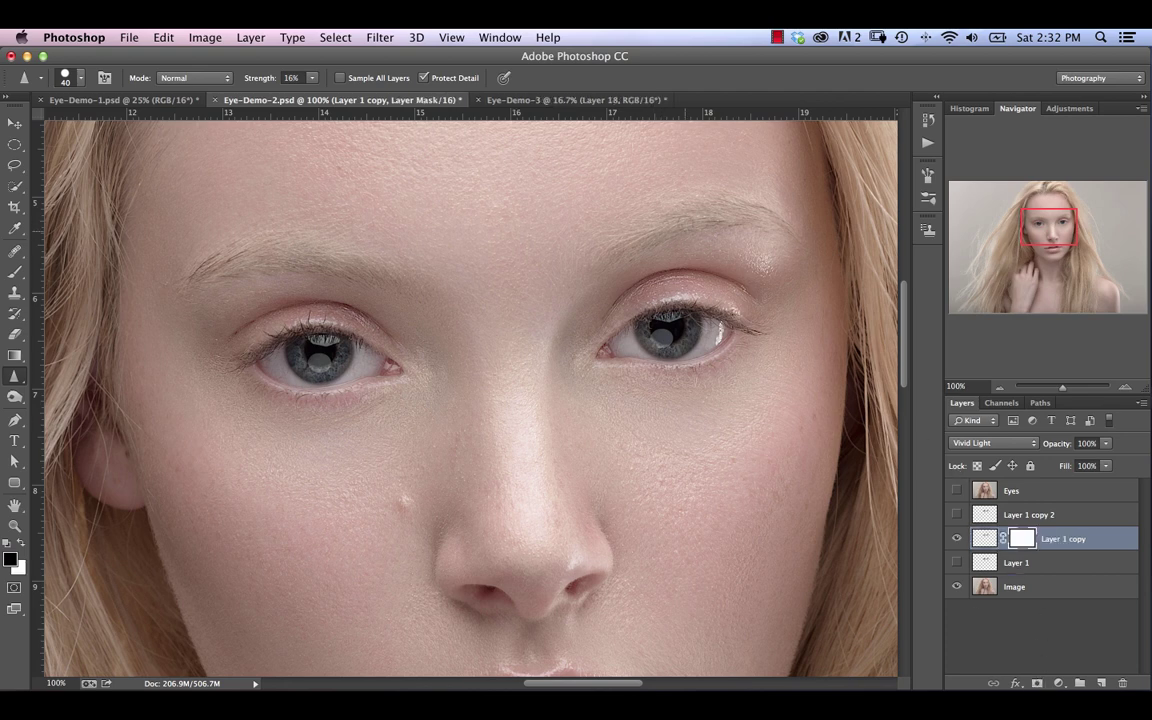
key(b)
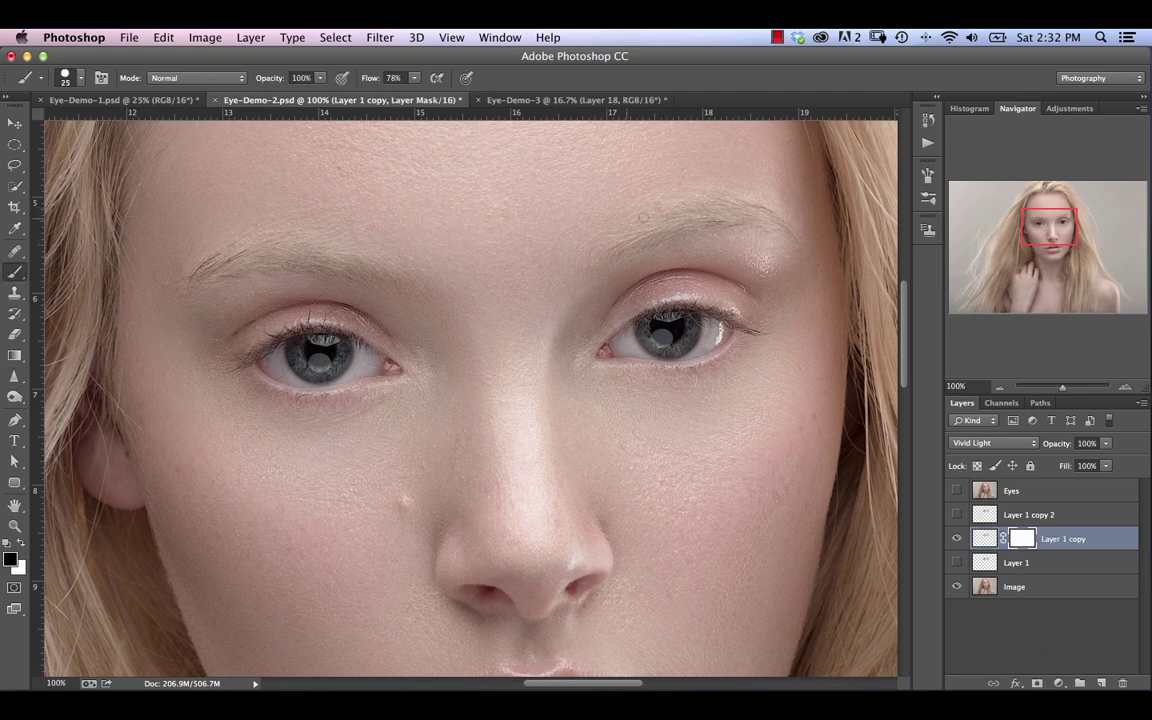
click(80, 80)
click(33, 198)
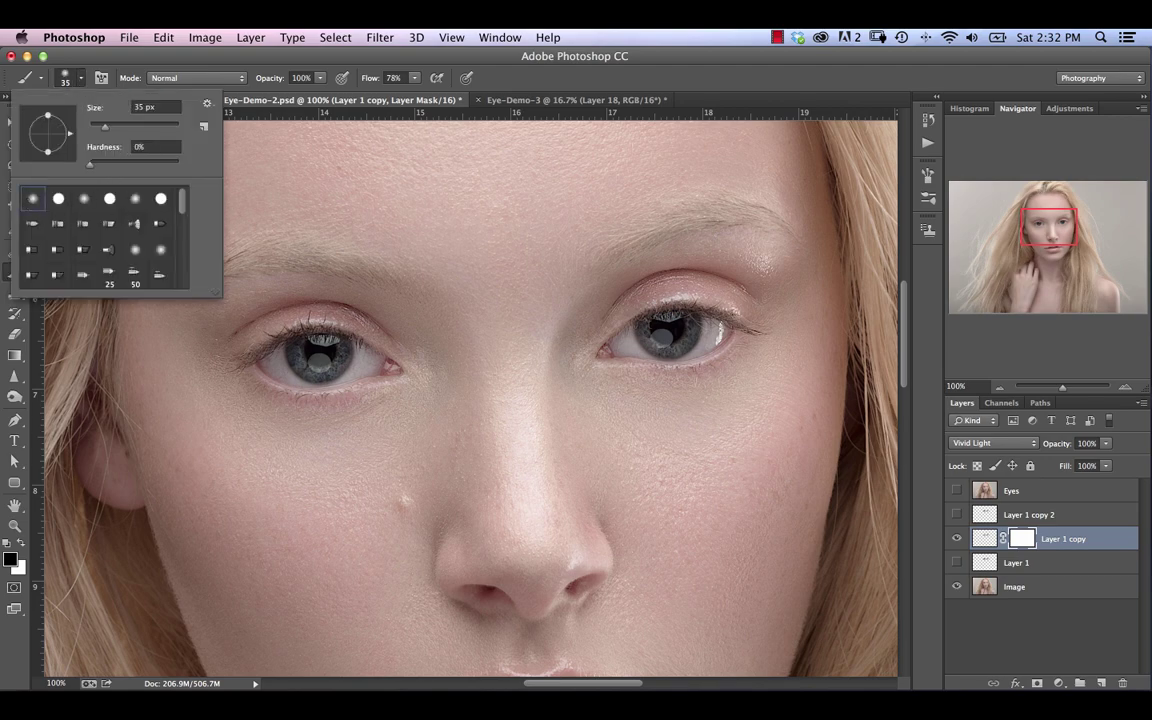
key(Return)
key(bracketright)
key(shift+1)
key(shift+5)
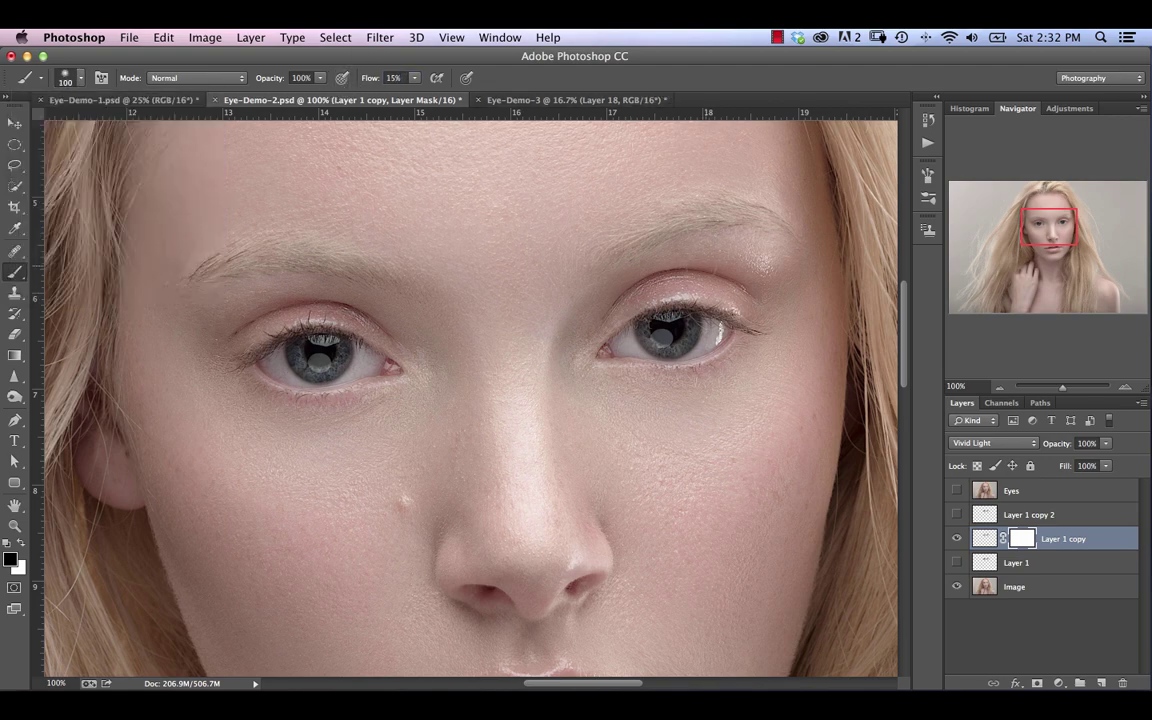
key(bracketright)
key(bracketright)
Paint black over the eyebrows, under the eyes and across the nose, then zoom to 200%.
mouse_move(684, 228)
mouse_down()
mouse_move(575, 194)
mouse_move(668, 185)
mouse_up()
mouse_move(340, 290)
mouse_down()
mouse_move(210, 262)
mouse_move(330, 258)
mouse_move(248, 252)
mouse_move(338, 255)
mouse_move(560, 210)
mouse_move(700, 360)
mouse_up()
mouse_move(742, 410)
mouse_down()
mouse_move(686, 433)
mouse_move(648, 420)
mouse_move(467, 423)
mouse_move(366, 453)
mouse_move(248, 443)
mouse_move(209, 420)
mouse_up()
key(super+plus)
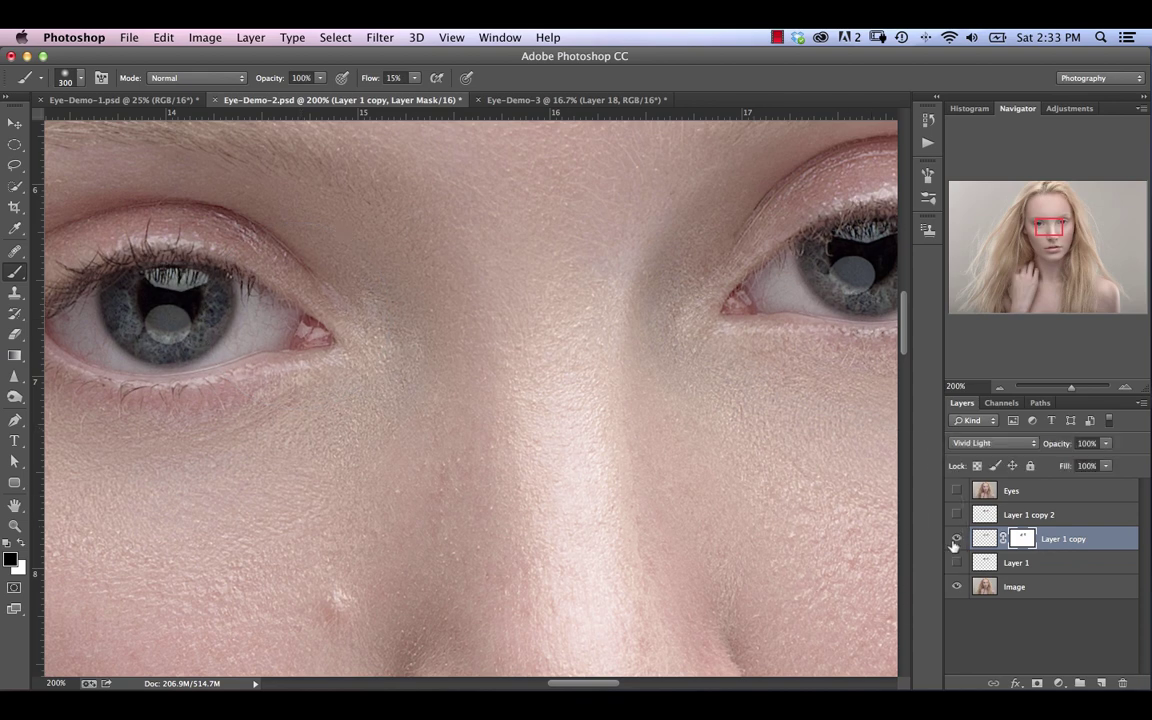
Lower Layer 1 copy's opacity to about 33%, comparing it on and off with Layer 1 hidden.
drag(1054, 445, 1029, 445)
key(Return)
click(957, 540)
click(957, 540)
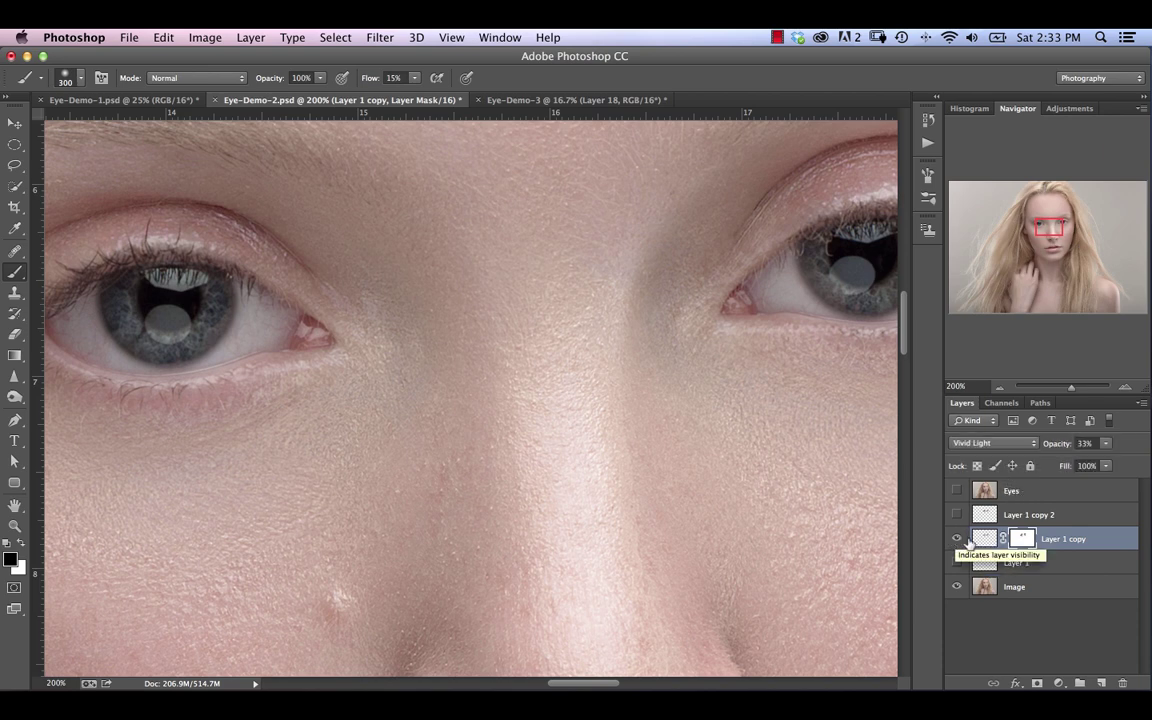
click(959, 540)
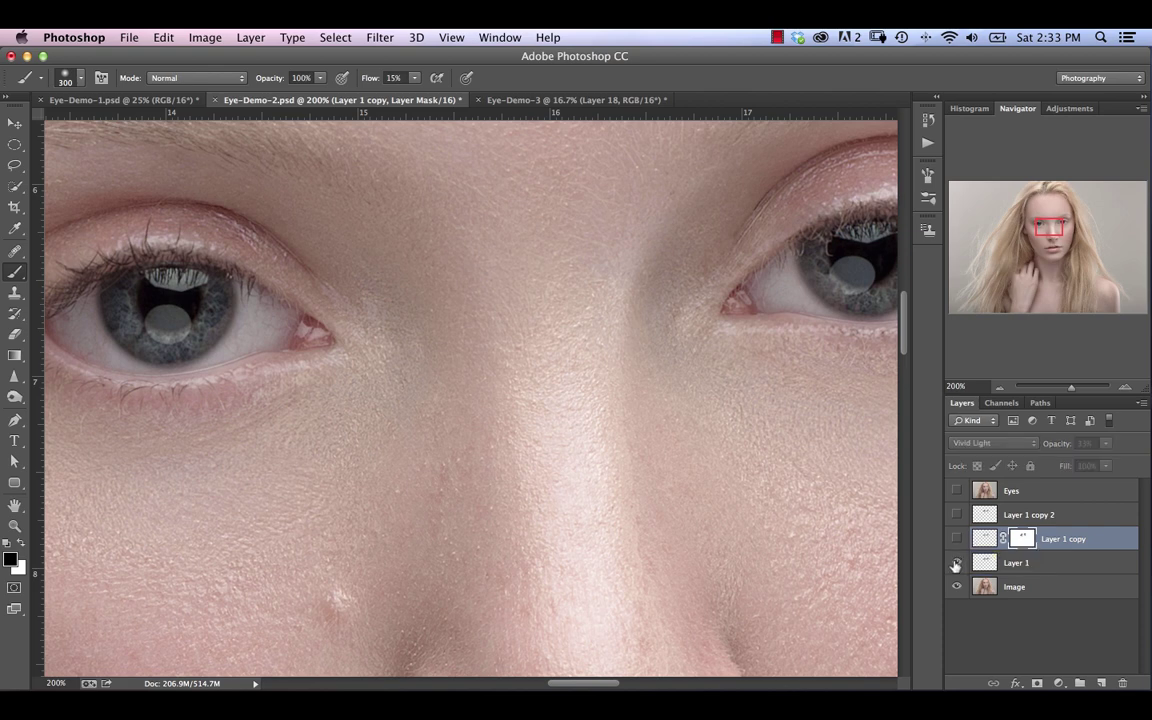
click(957, 563)
click(958, 540)
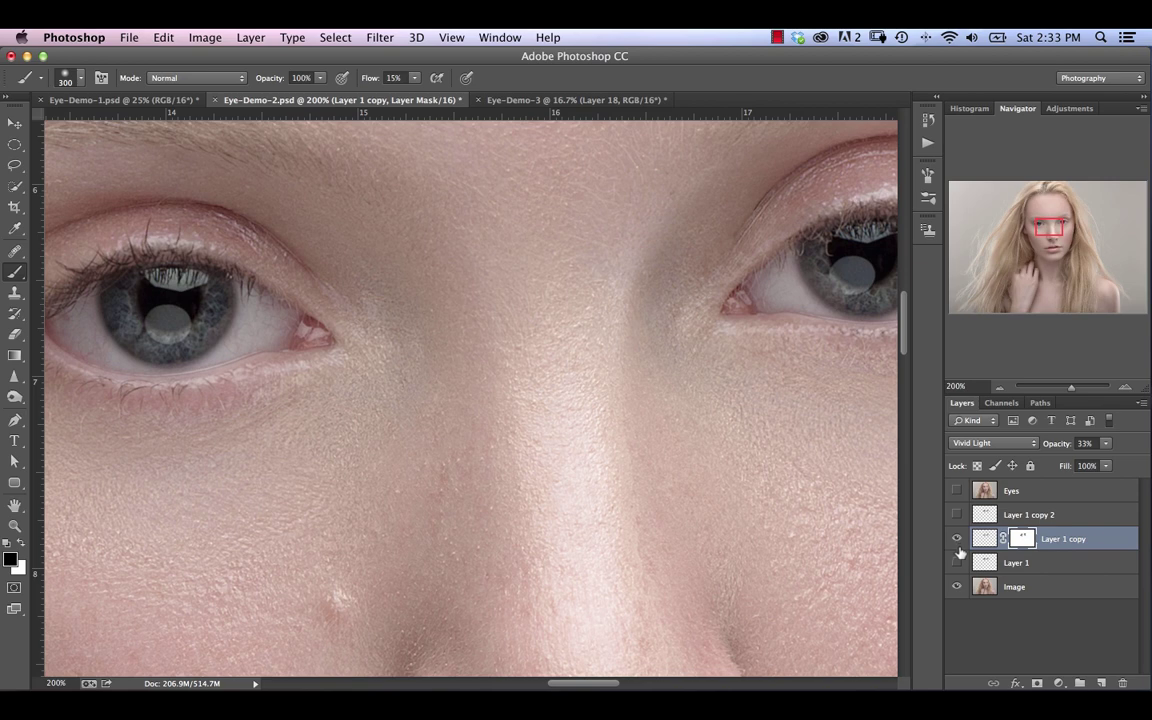
click(1056, 445)
drag(1063, 449, 1051, 450)
Hide Layer 1 copy and return to a 100% view of the eyes.
click(957, 540)
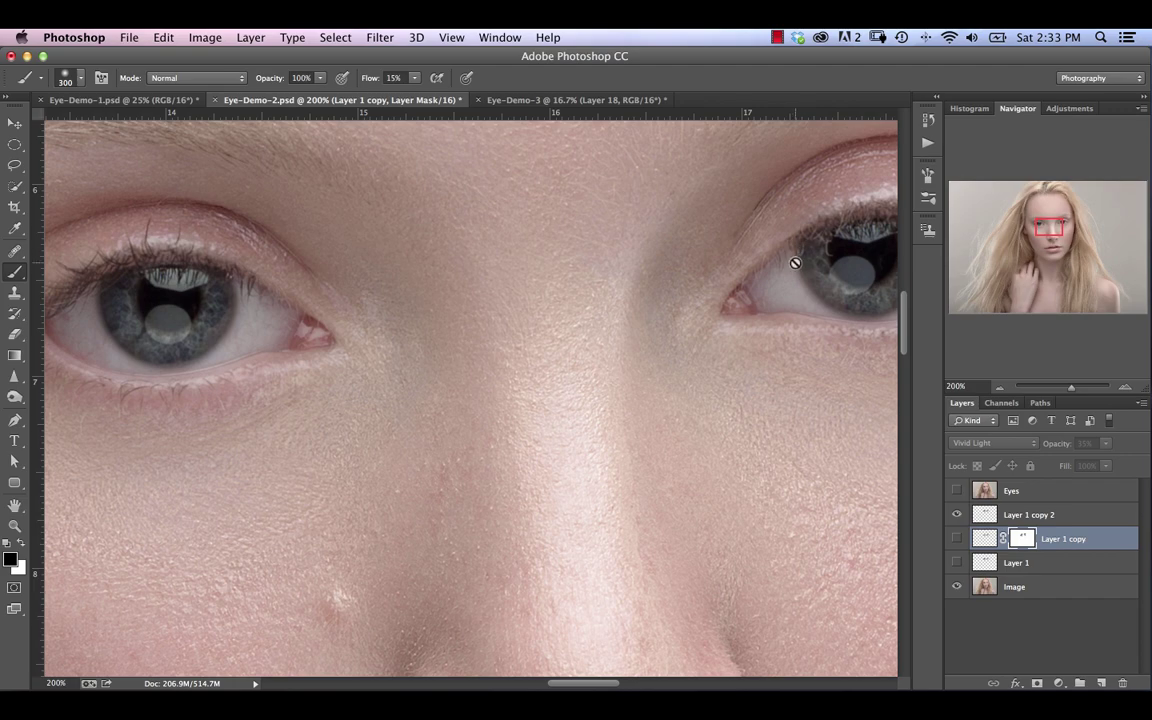
key(super+h)
key(super+minus)
key(super+minus)
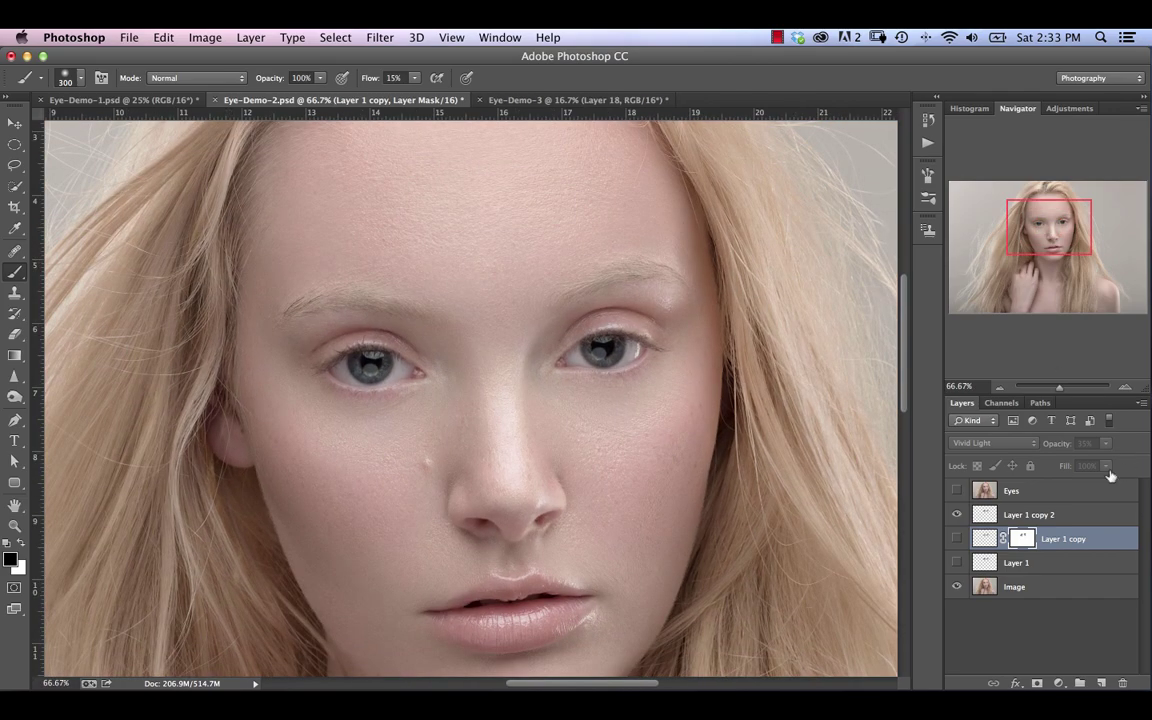
key(super+plus)
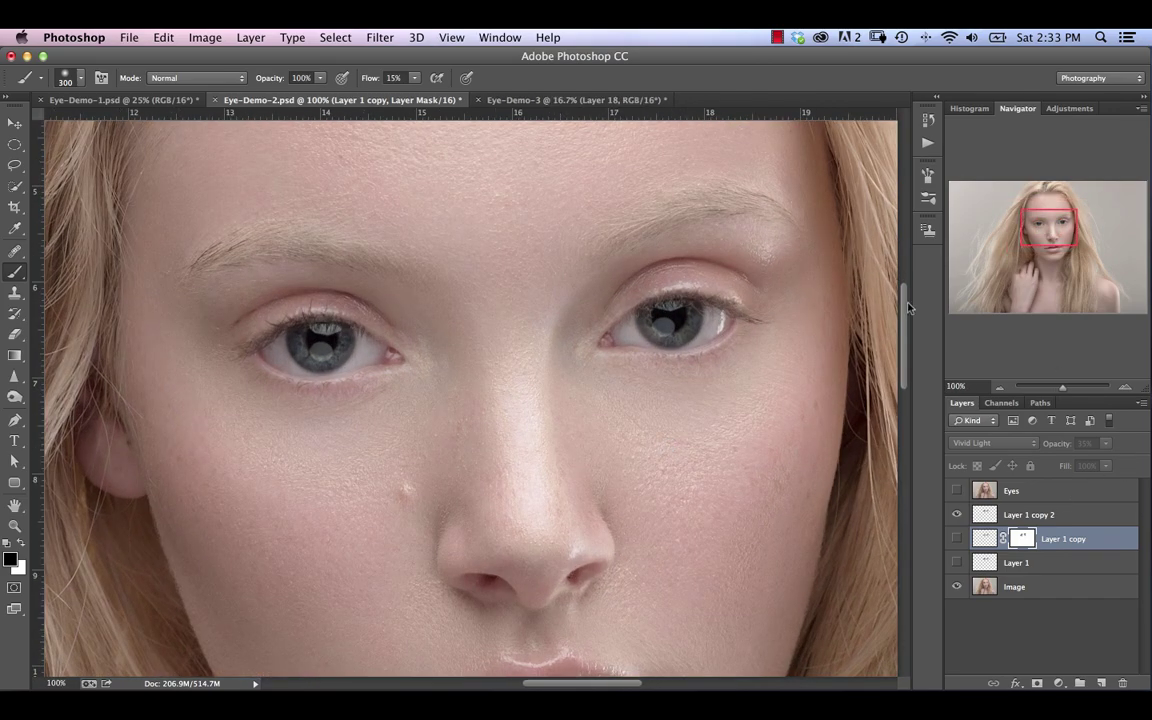
scroll(690, 420, right, 1)
Select Layer 1 copy 2 and apply a High Pass filter with radius 10.
click(1045, 515)
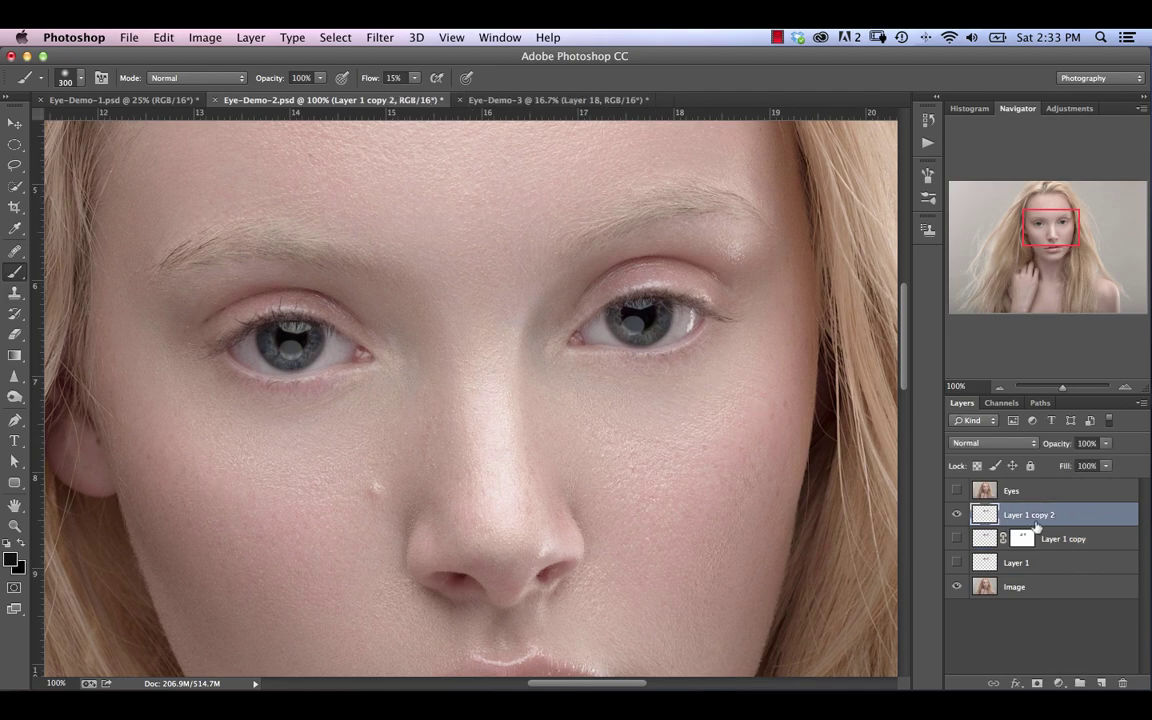
click(391, 43)
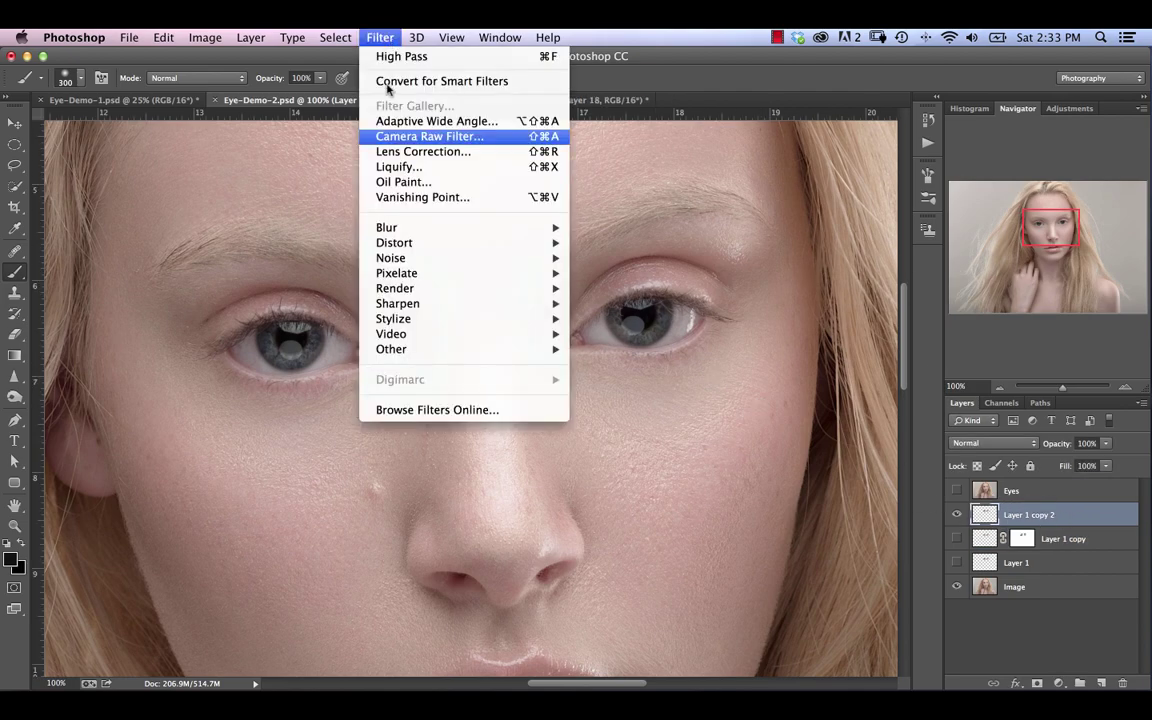
mouse_move(519, 352)
click(585, 366)
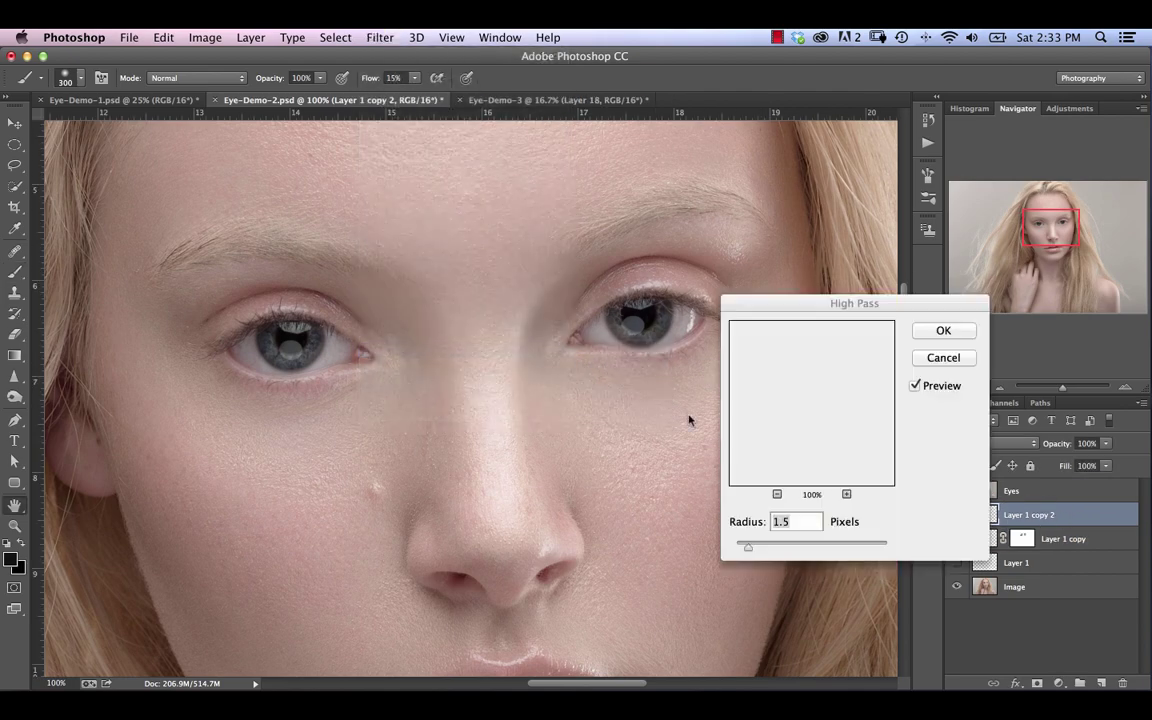
text(10)
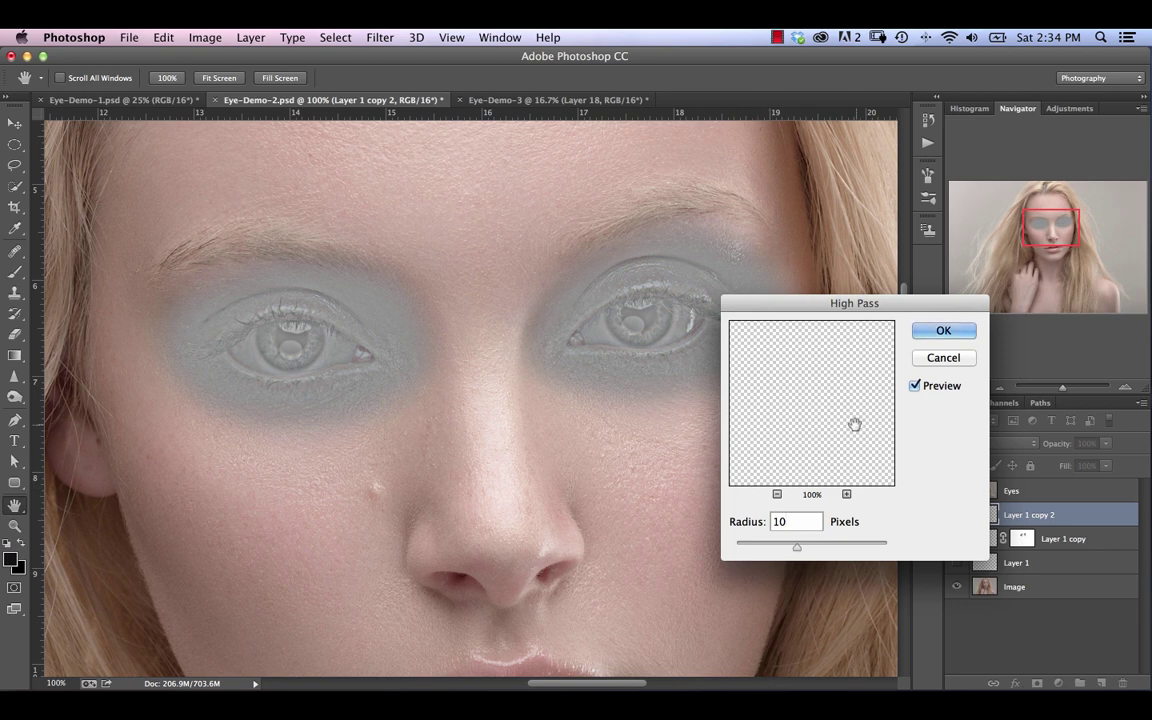
click(940, 331)
Blend Layer 1 copy 2 in Soft Light and compare it on and off.
key(b)
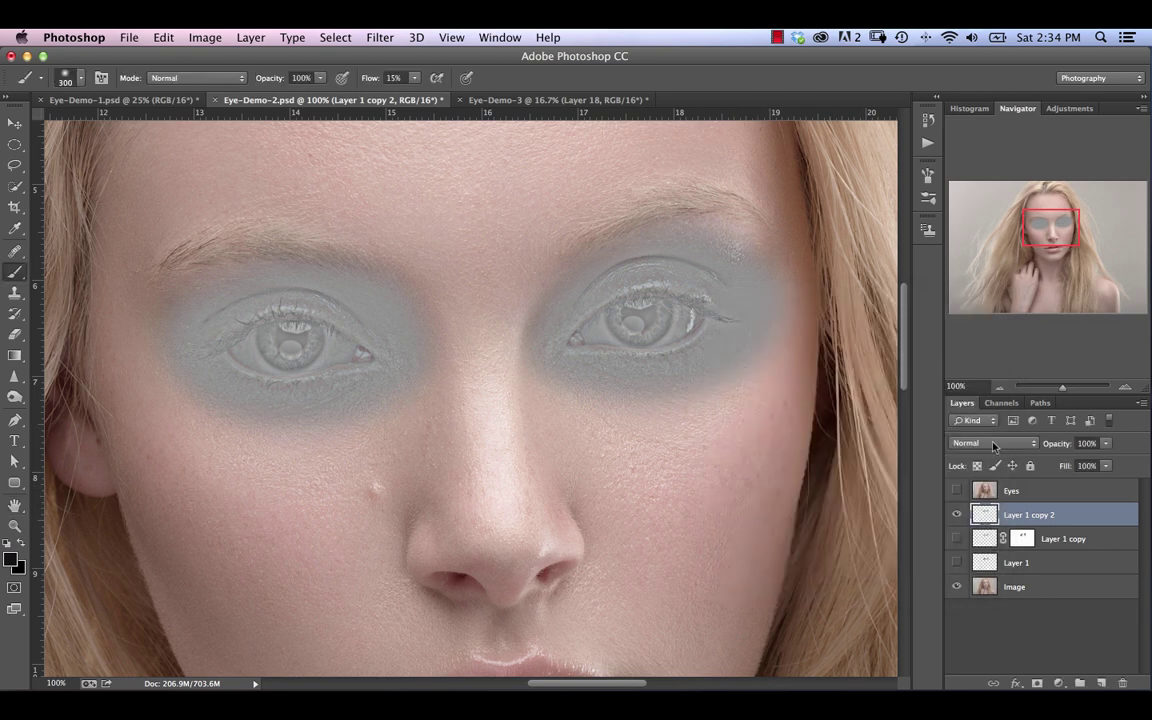
click(990, 446)
click(985, 606)
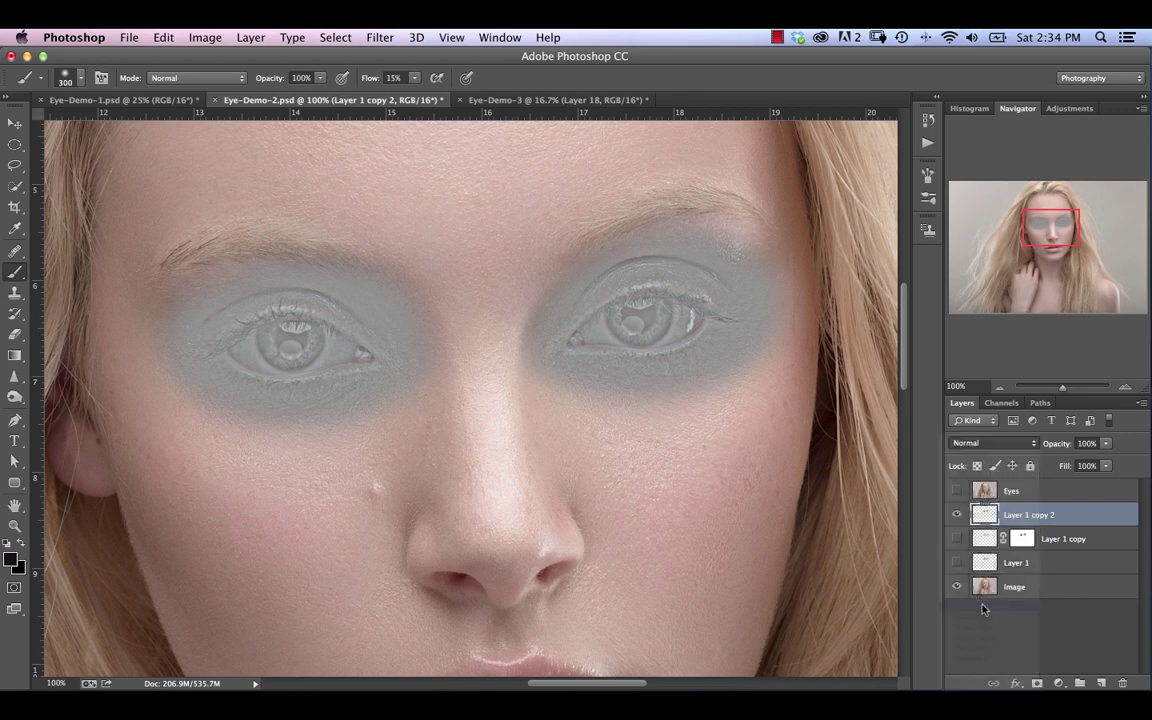
click(957, 515)
click(957, 515)
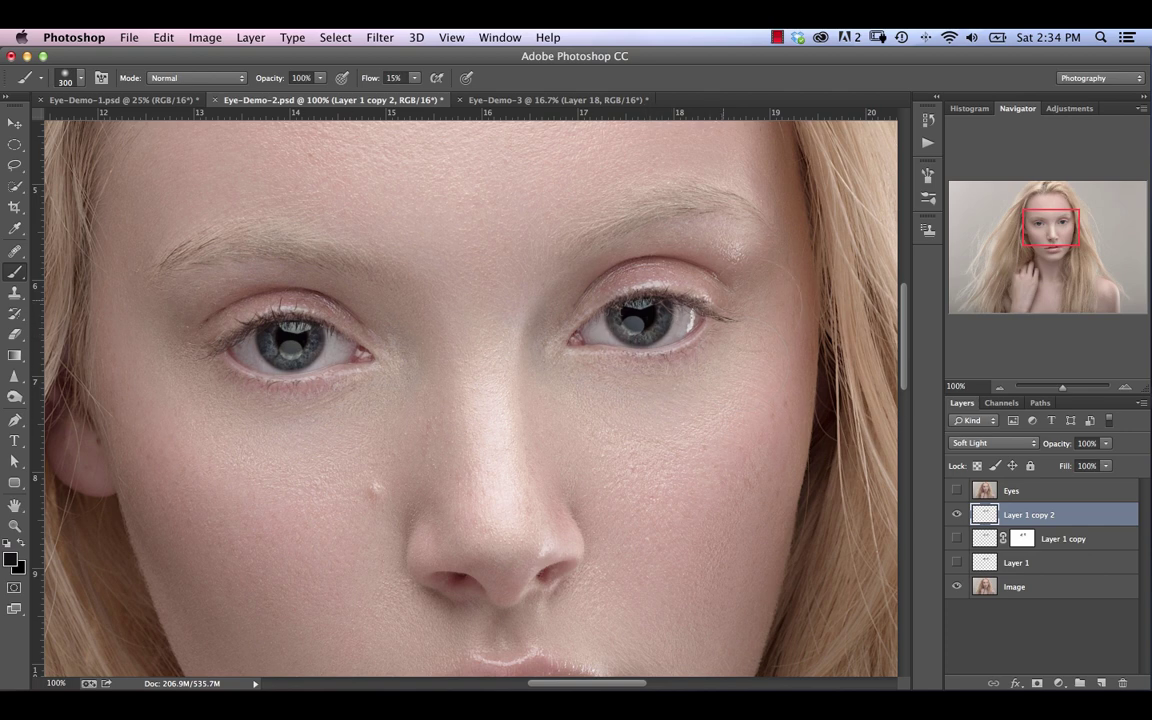
Compare Layer 1 copy 2 on and off and lower its opacity to 35%.
click(957, 515)
click(957, 515)
click(957, 515)
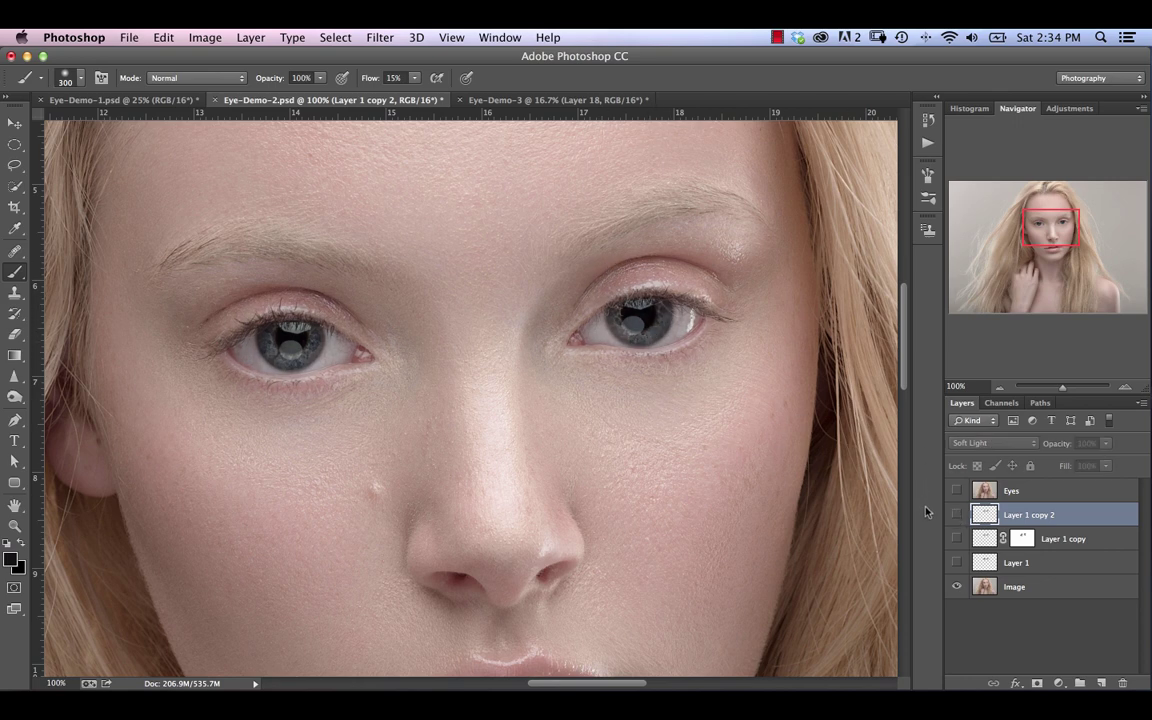
click(957, 515)
click(957, 515)
click(957, 515)
click(956, 516)
click(957, 516)
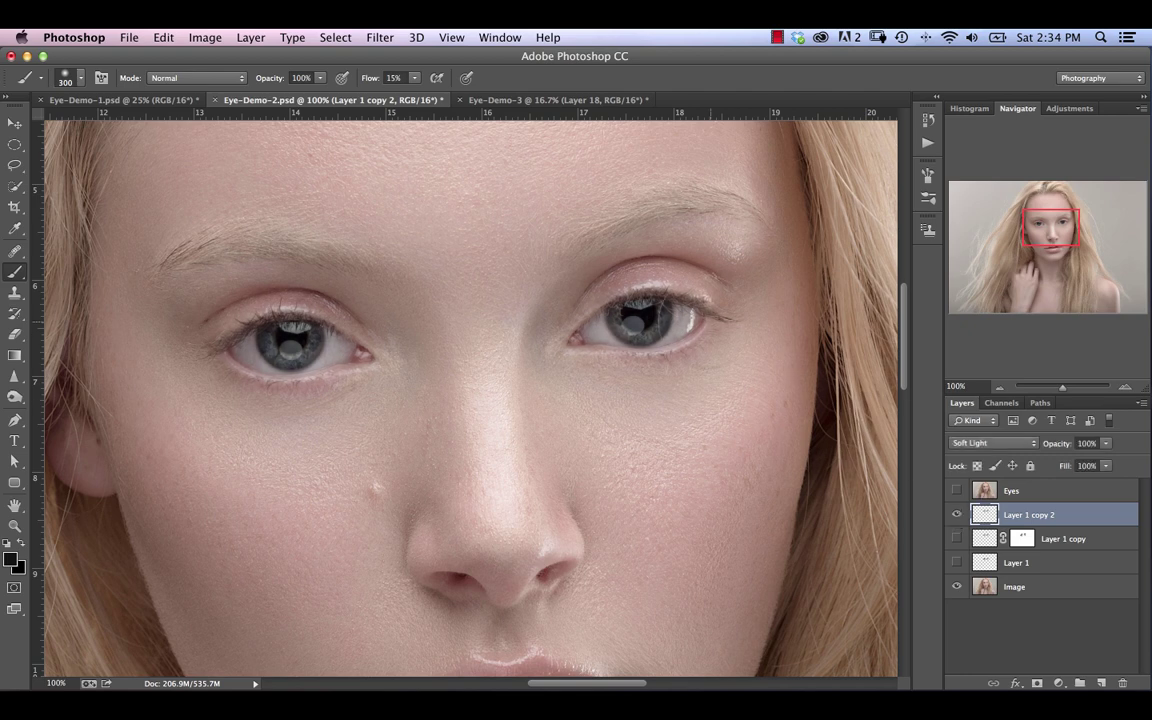
mouse_move(1062, 447)
mouse_down()
mouse_move(1005, 449)
mouse_move(1063, 453)
mouse_up()
click(957, 516)
click(958, 515)
At 200%, compare Layer 1 and Layer 1 copy, leave Layer 1 visible, then zoom out fully.
key(super+equal)
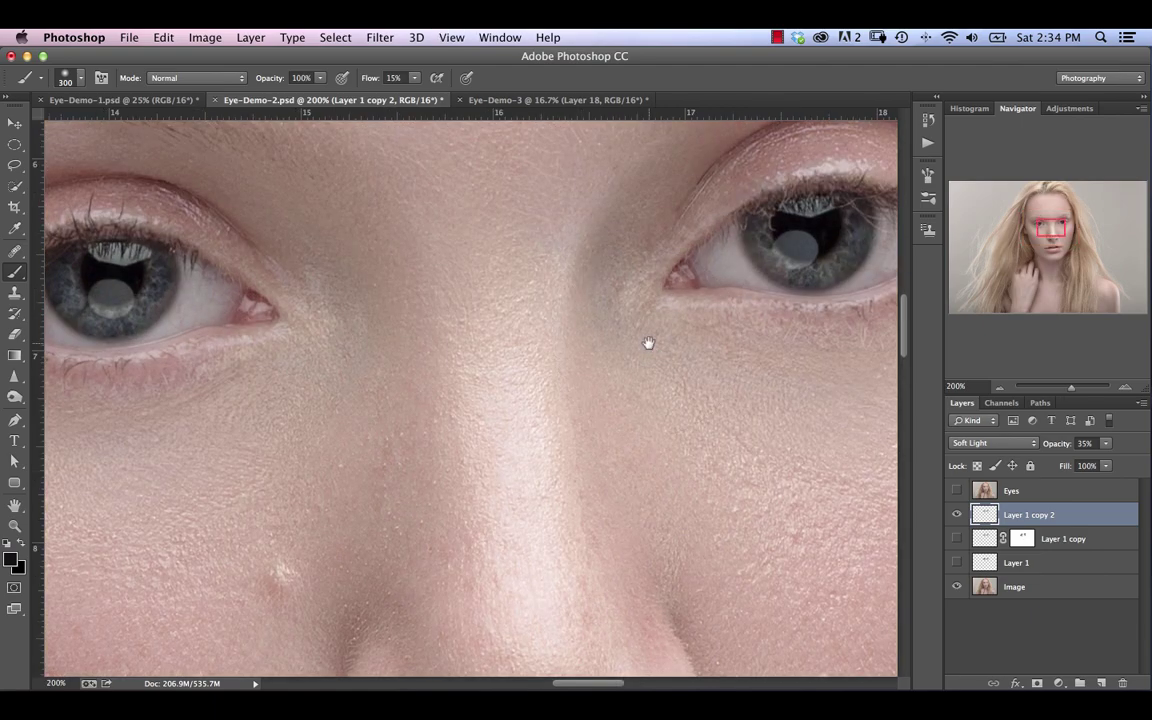
drag(504, 335, 707, 337)
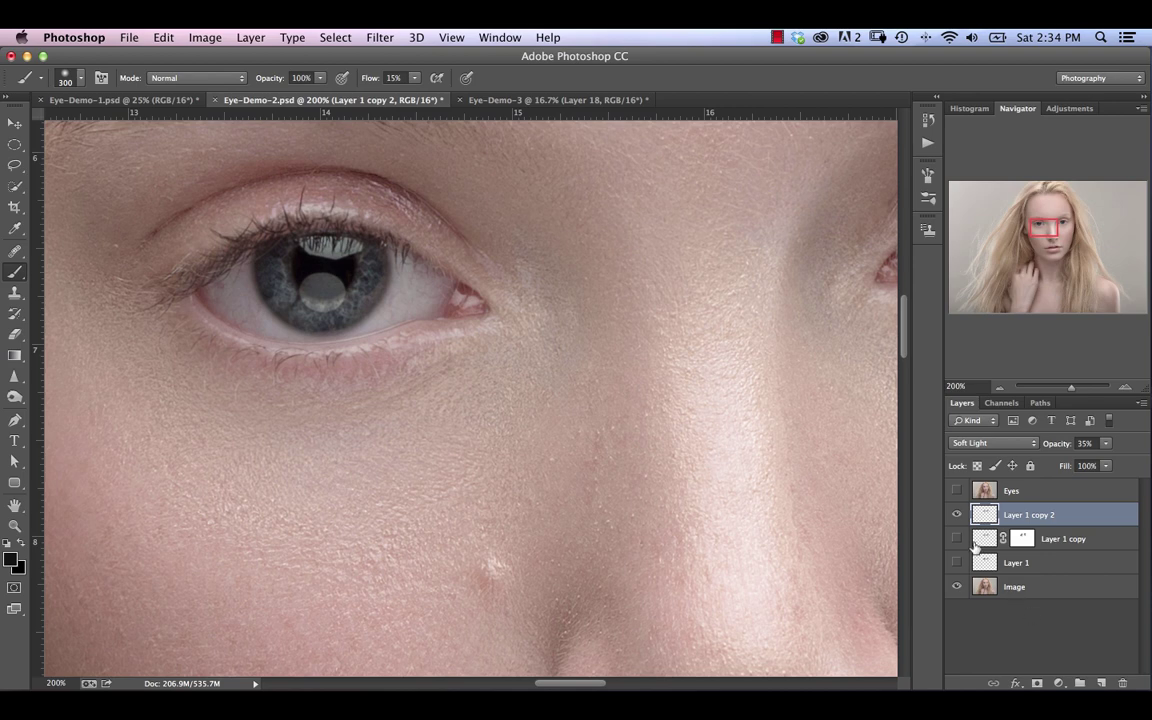
click(956, 563)
click(956, 563)
click(956, 539)
click(956, 540)
click(956, 540)
click(956, 540)
click(959, 566)
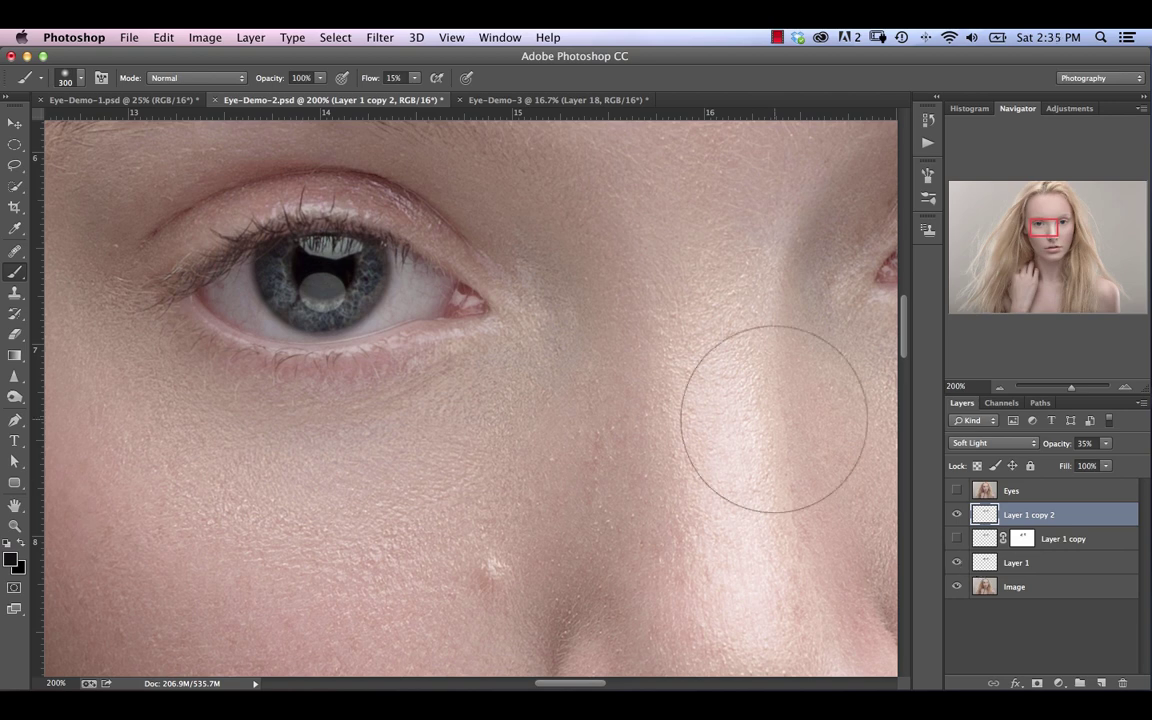
key(super+minus)
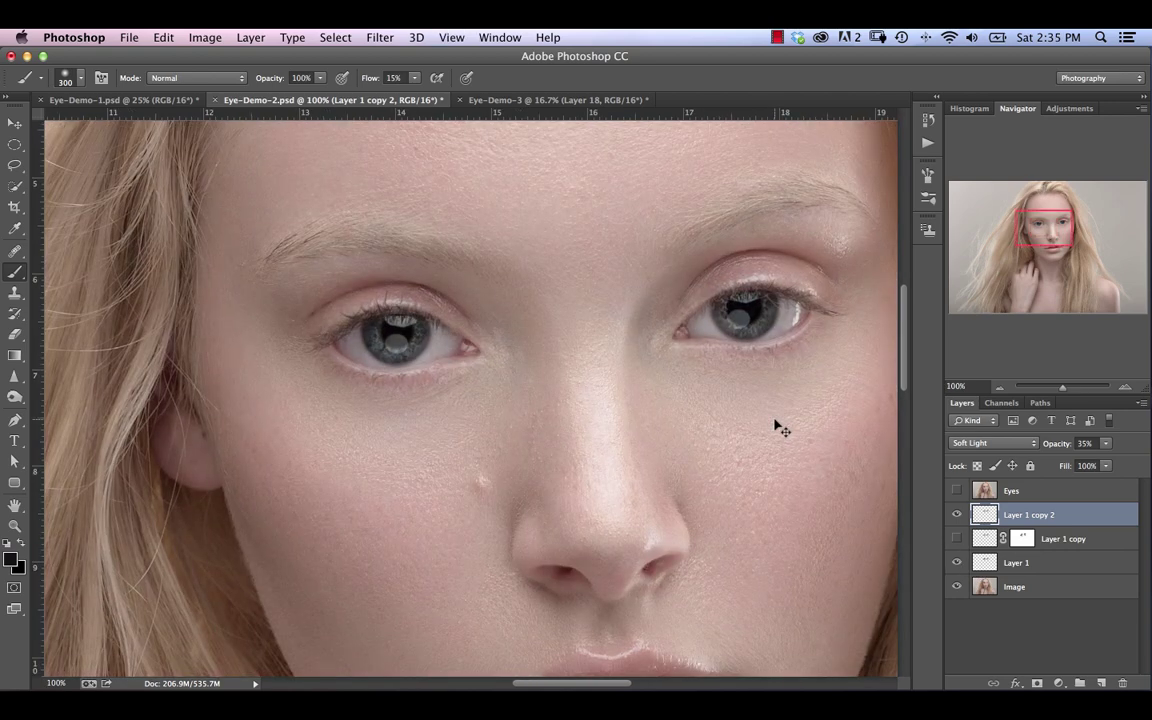
key(super+minus)
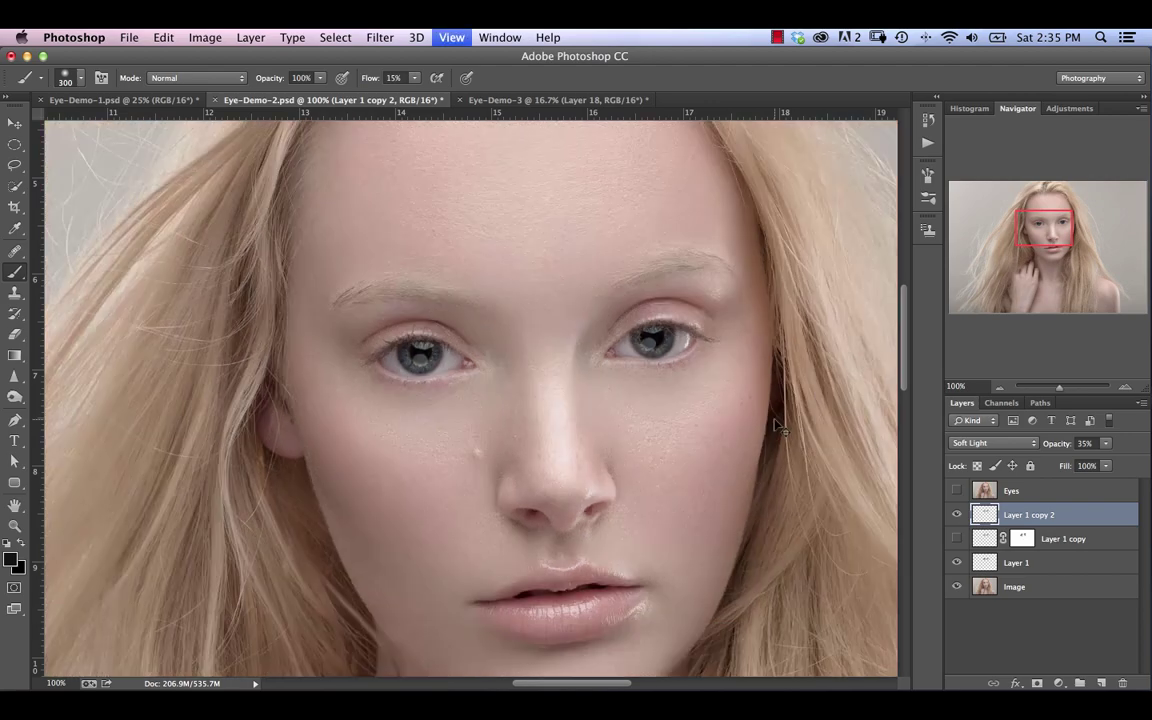
key(super+minus)
key(super+minus)
key(super+minus)
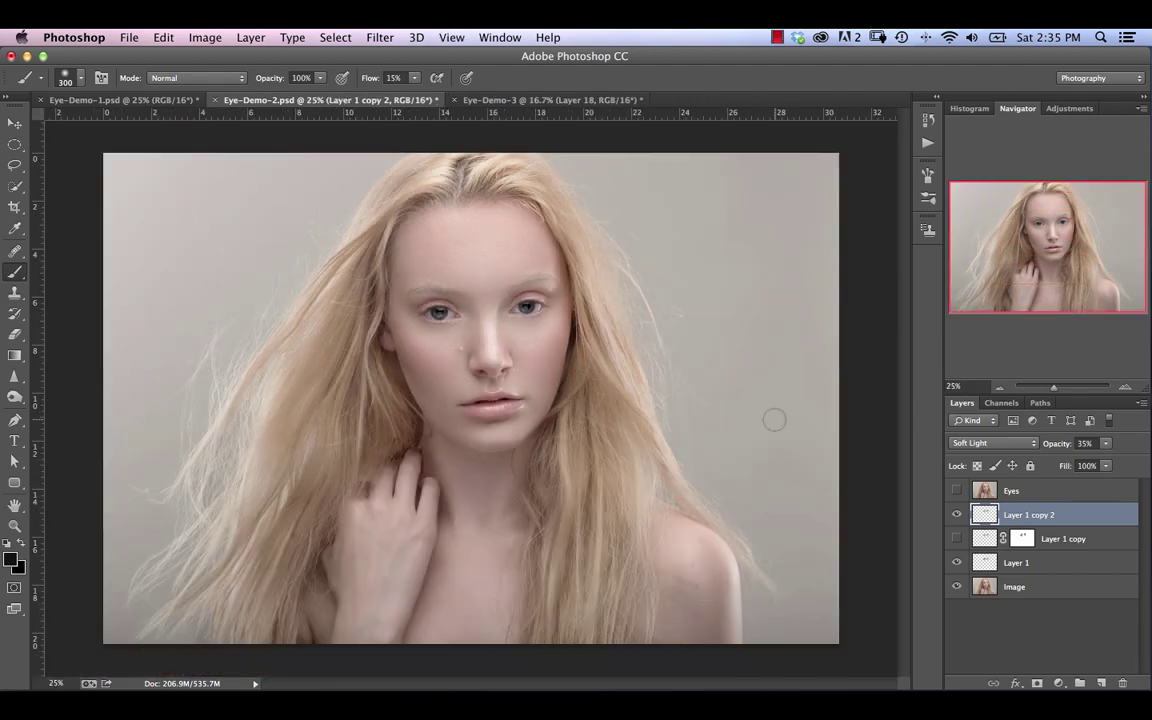